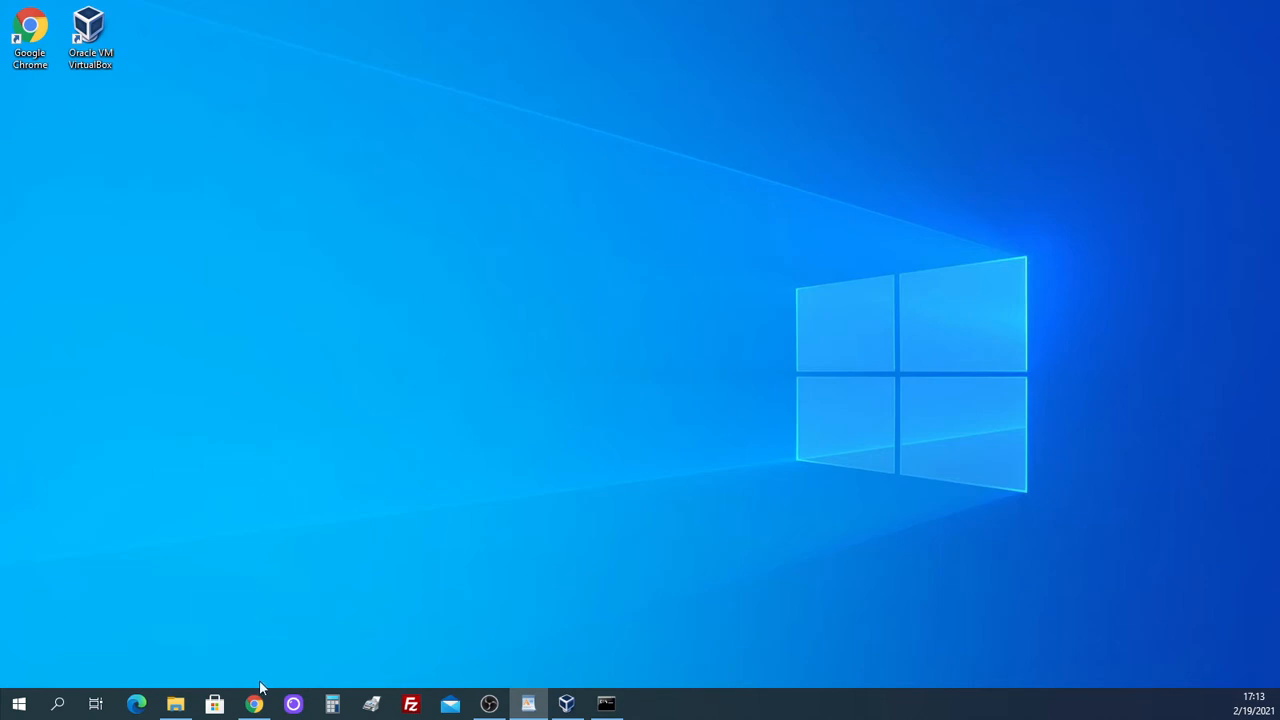
Search Google in Chrome for "kali linux virtualbox image" and open the Offensive Security custom image downloads result.
{"action": "left_click", "coordinate": [256, 701]}
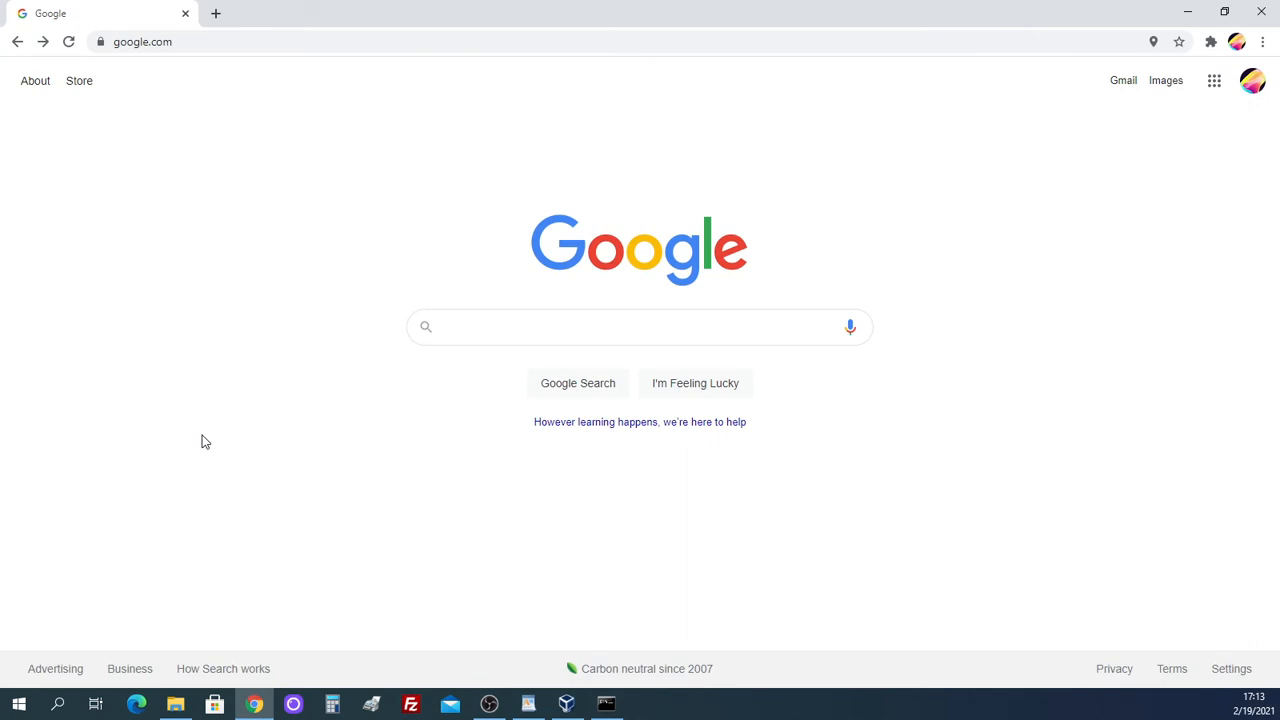
{"action": "left_click", "coordinate": [546, 325]}
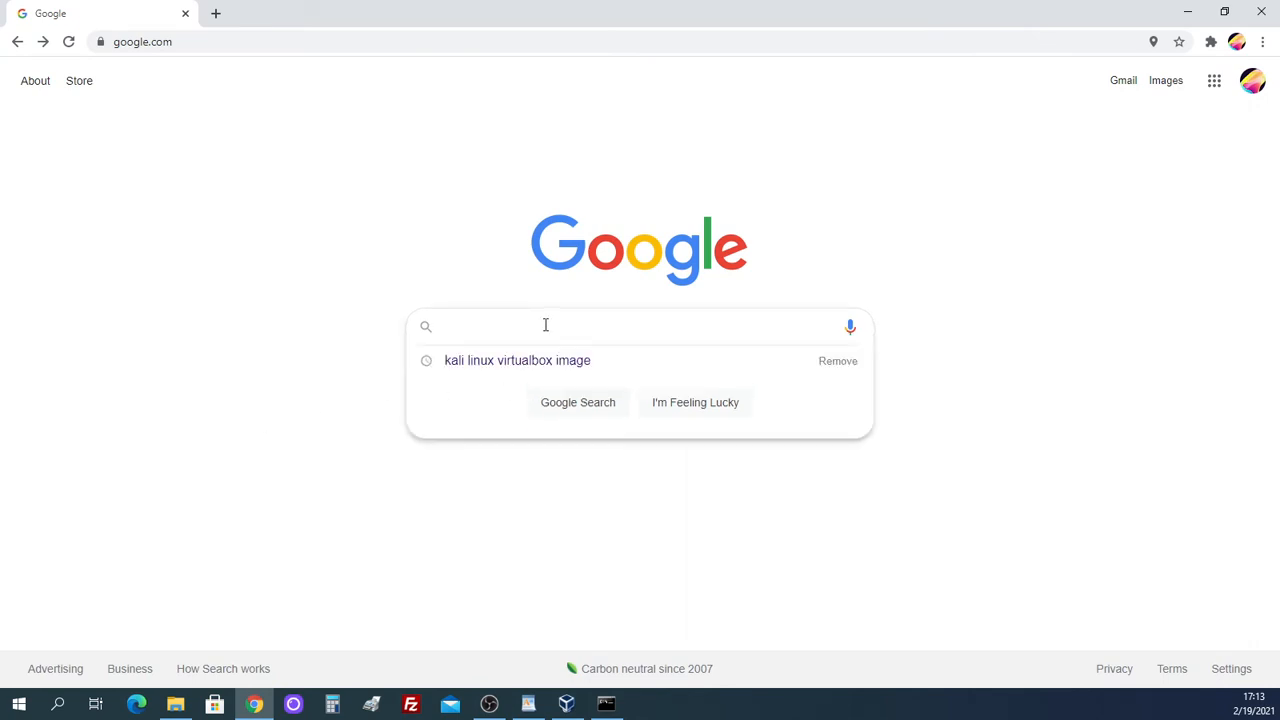
{"action": "type", "text": "kali"}
{"action": "key", "text": "Down"}
{"action": "key", "text": "Return"}
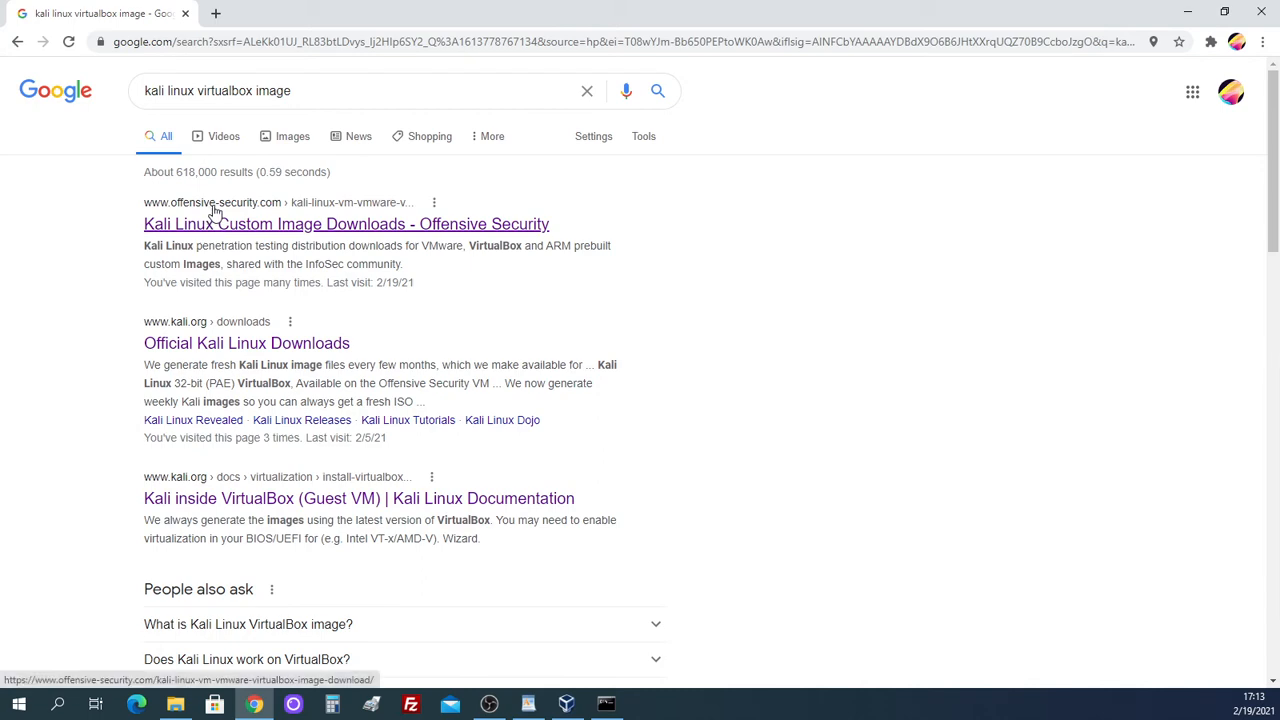
{"action": "left_click", "coordinate": [262, 228]}
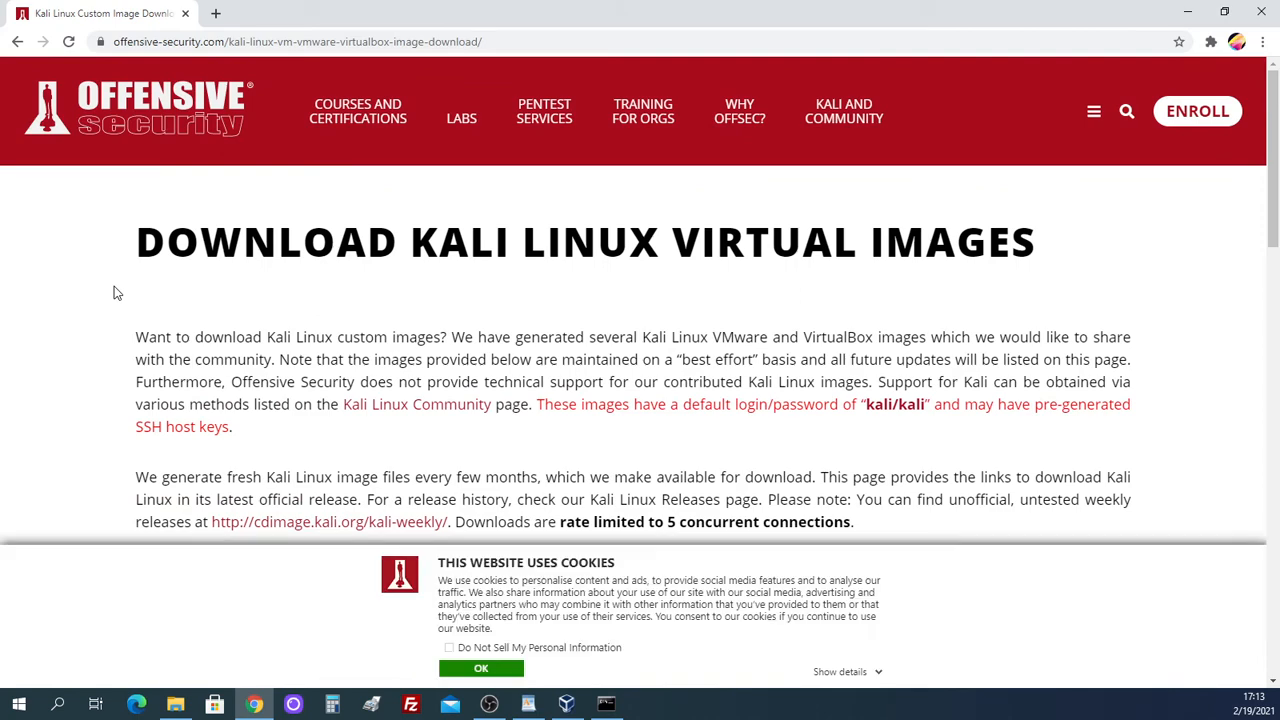
Expand the Kali Linux VirtualBox Images section of the download page to show the OVA files.
{"action": "scroll", "coordinate": [115, 293], "scroll_direction": "down", "scroll_amount": 5}
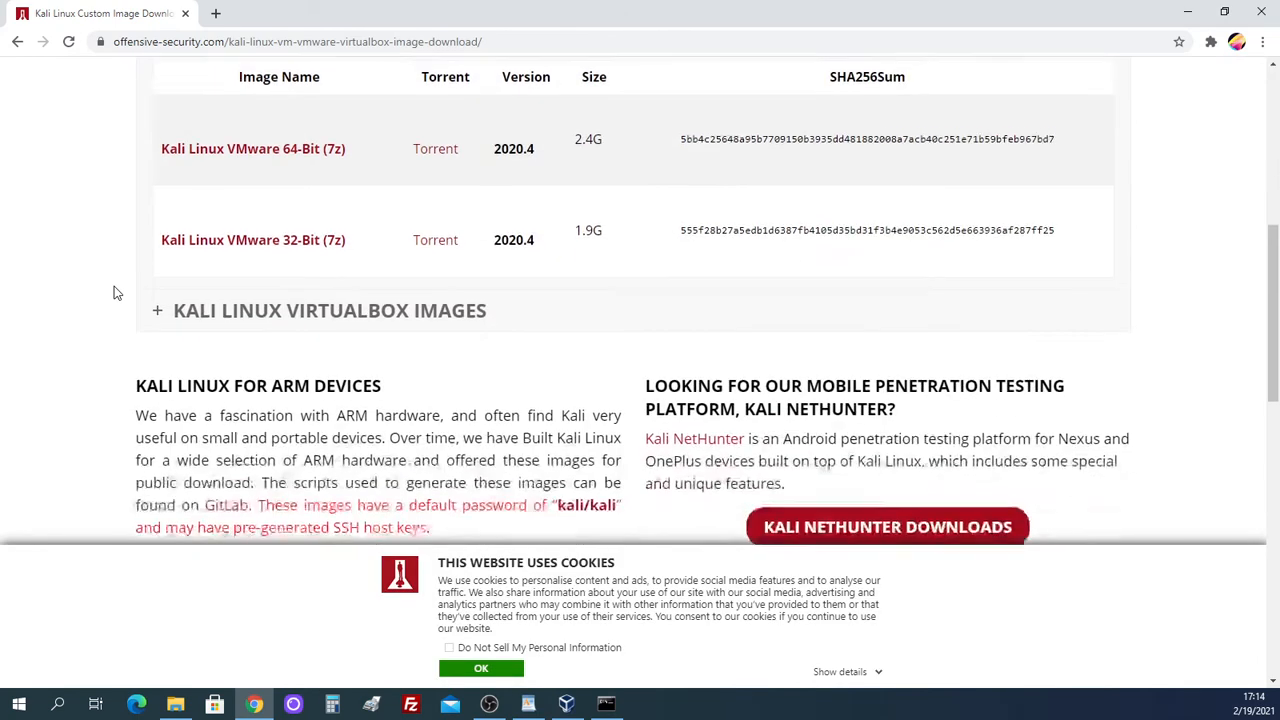
{"action": "scroll", "coordinate": [115, 293], "scroll_direction": "down", "scroll_amount": 1}
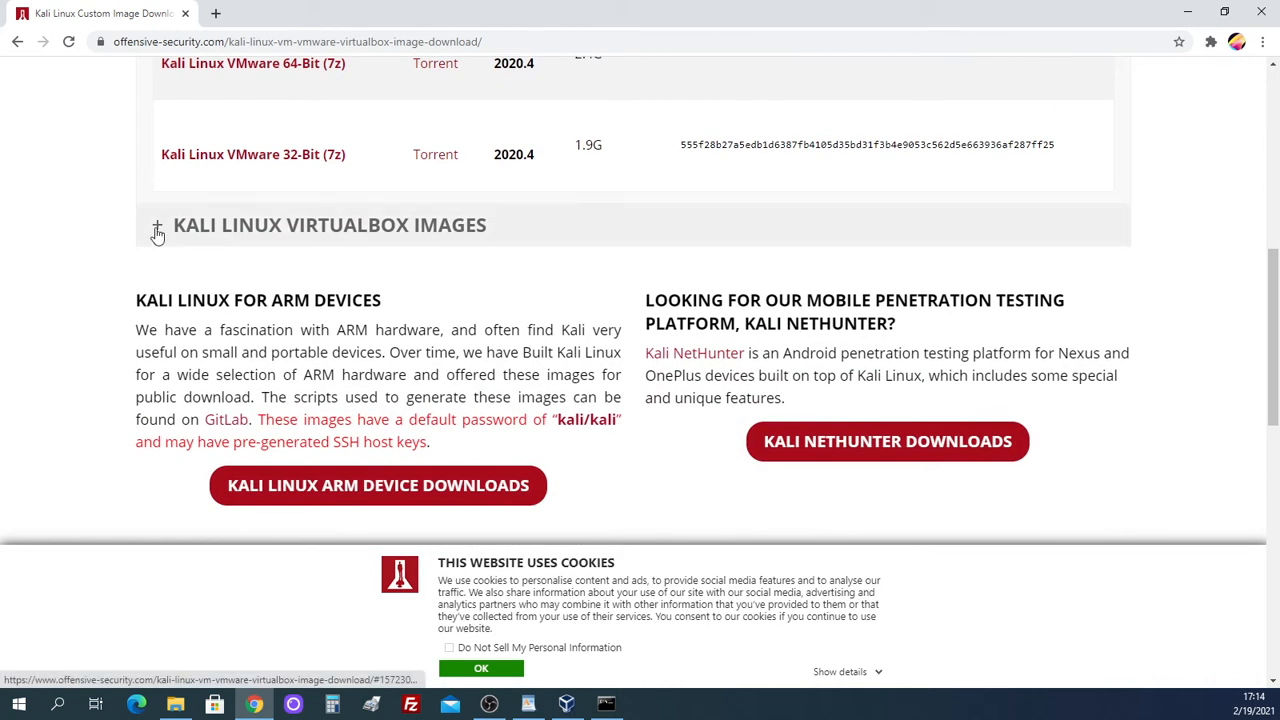
{"action": "left_click", "coordinate": [159, 229]}
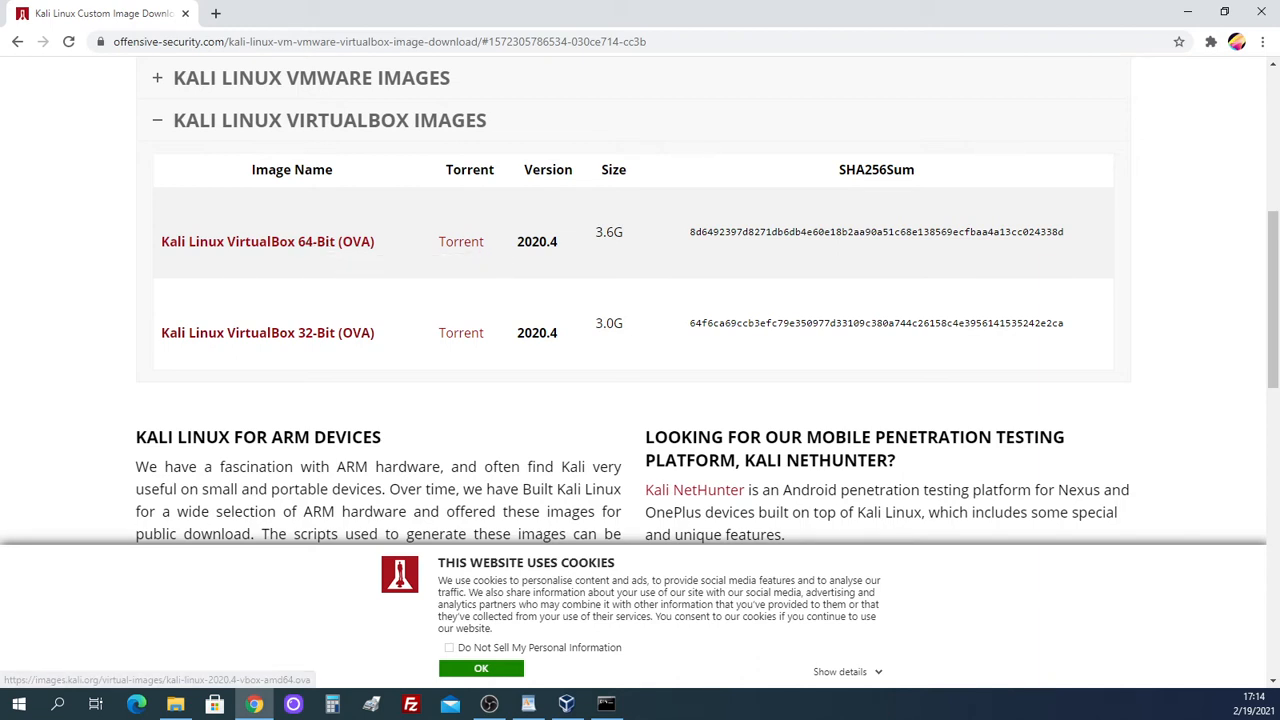
{"action": "key", "text": "alt+Tab"}
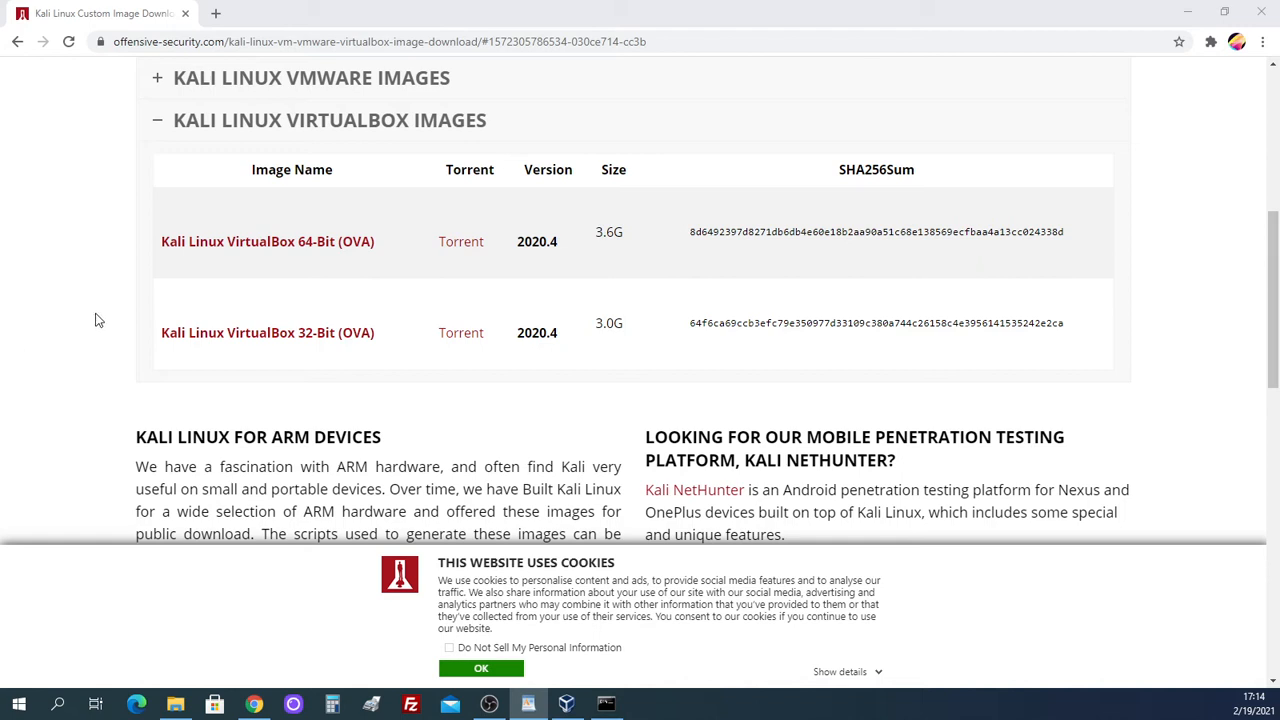
Open kali-linux-2020.4-vbox-amd64 (1).ova from the Downloads folder in VirtualBox and move the import dialog aside.
{"action": "left_click", "coordinate": [172, 703]}
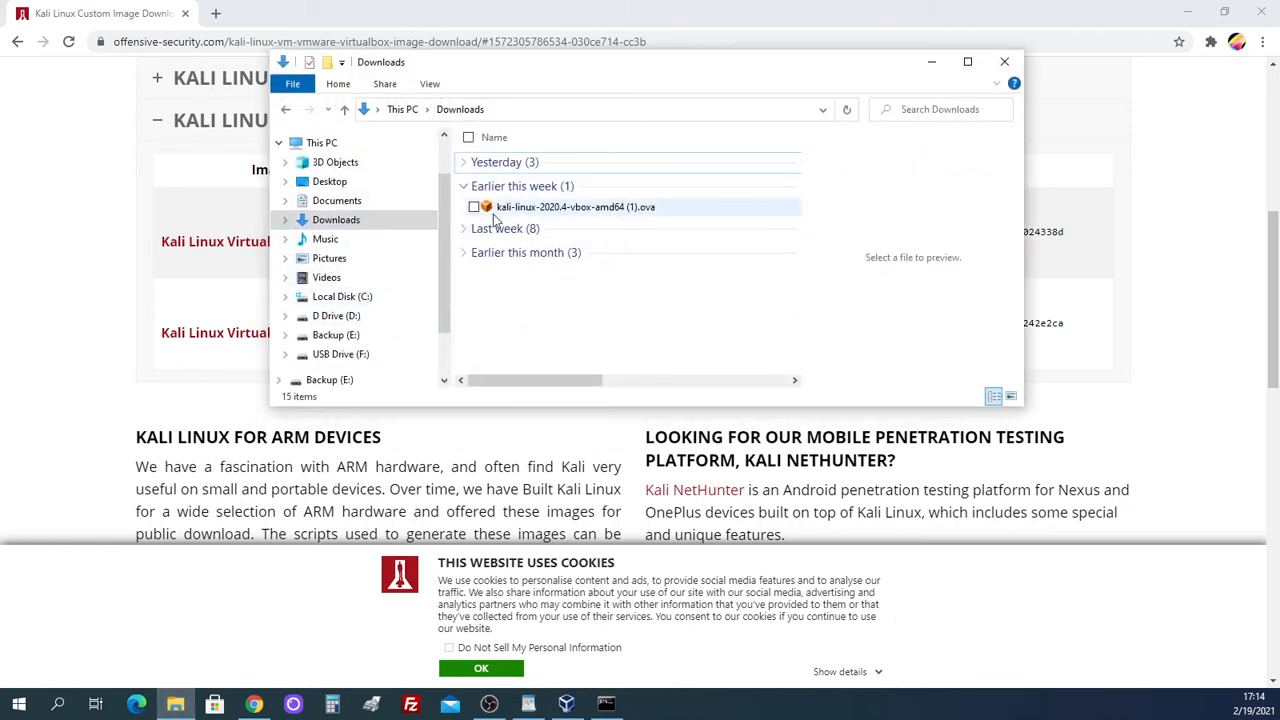
{"action": "left_click", "coordinate": [578, 208]}
{"action": "double_click", "coordinate": [578, 208]}
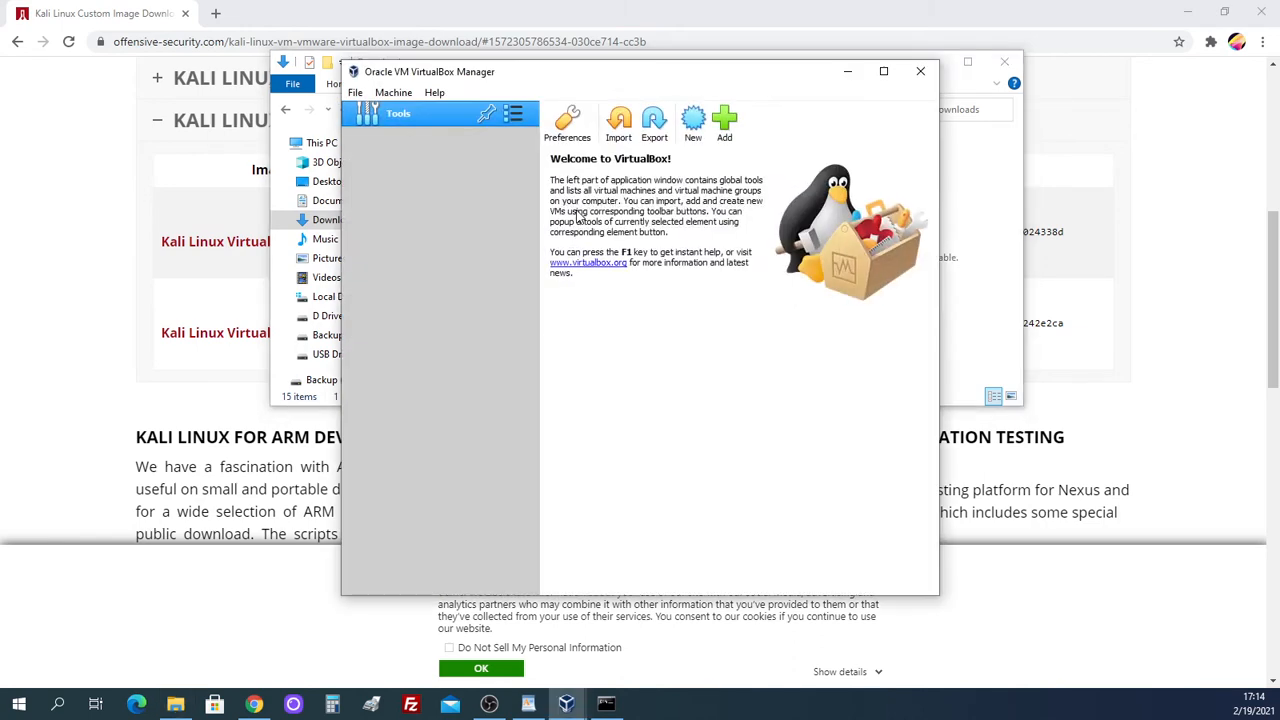
{"action": "left_click_drag", "start_coordinate": [598, 152], "coordinate": [434, 157]}
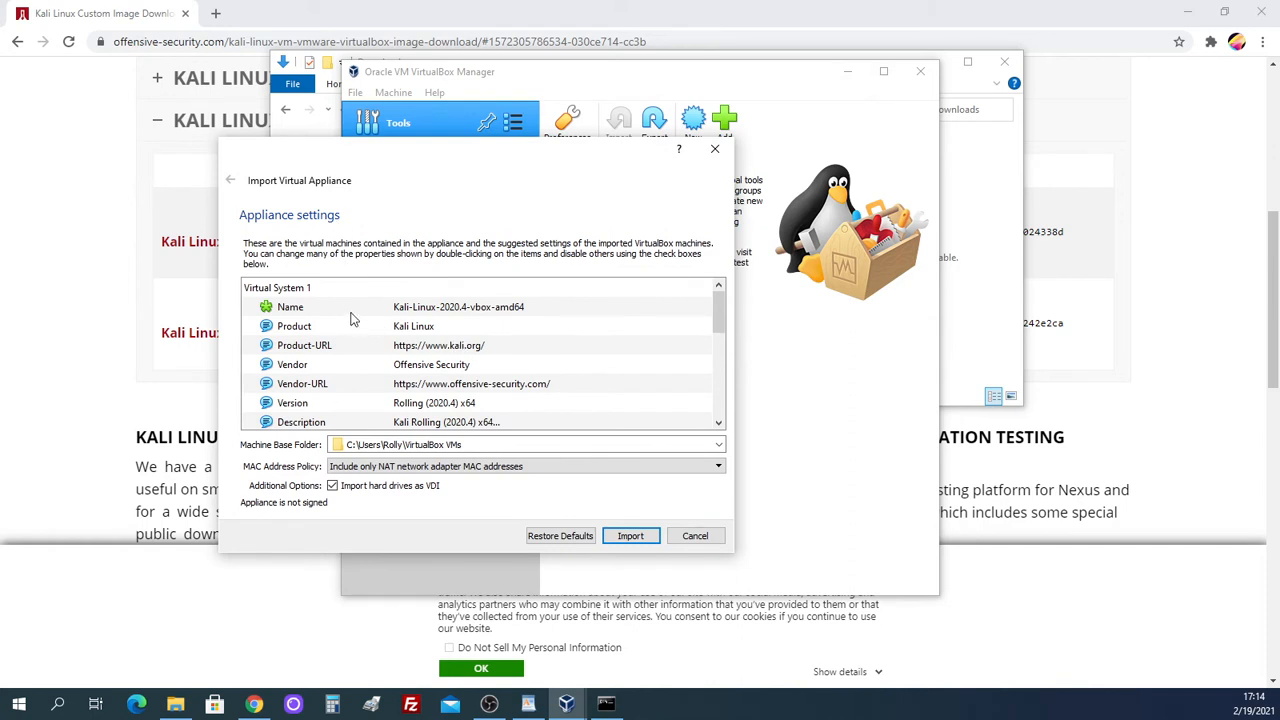
Review the appliance settings, import the Kali appliance with its defaults, accept the license agreement, and minimize the browser.
{"action": "scroll", "coordinate": [350, 318], "scroll_direction": "down", "scroll_amount": 2}
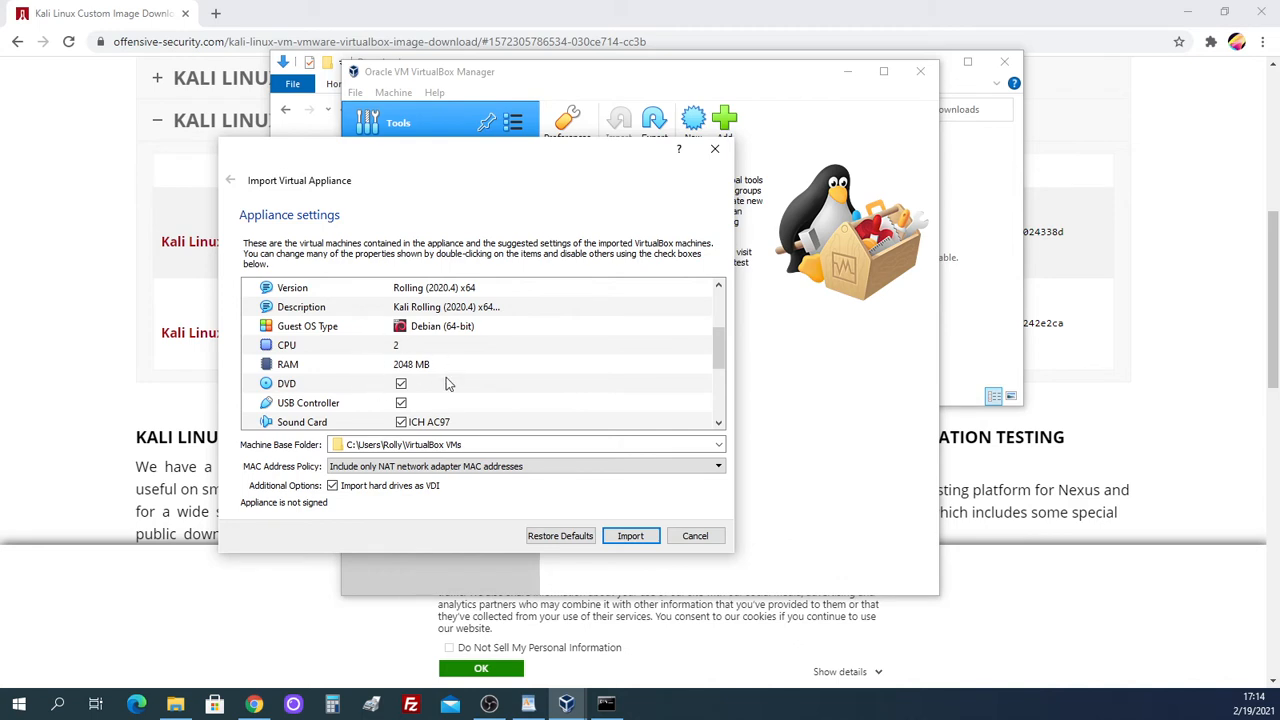
{"action": "left_click_drag", "start_coordinate": [717, 352], "coordinate": [716, 318]}
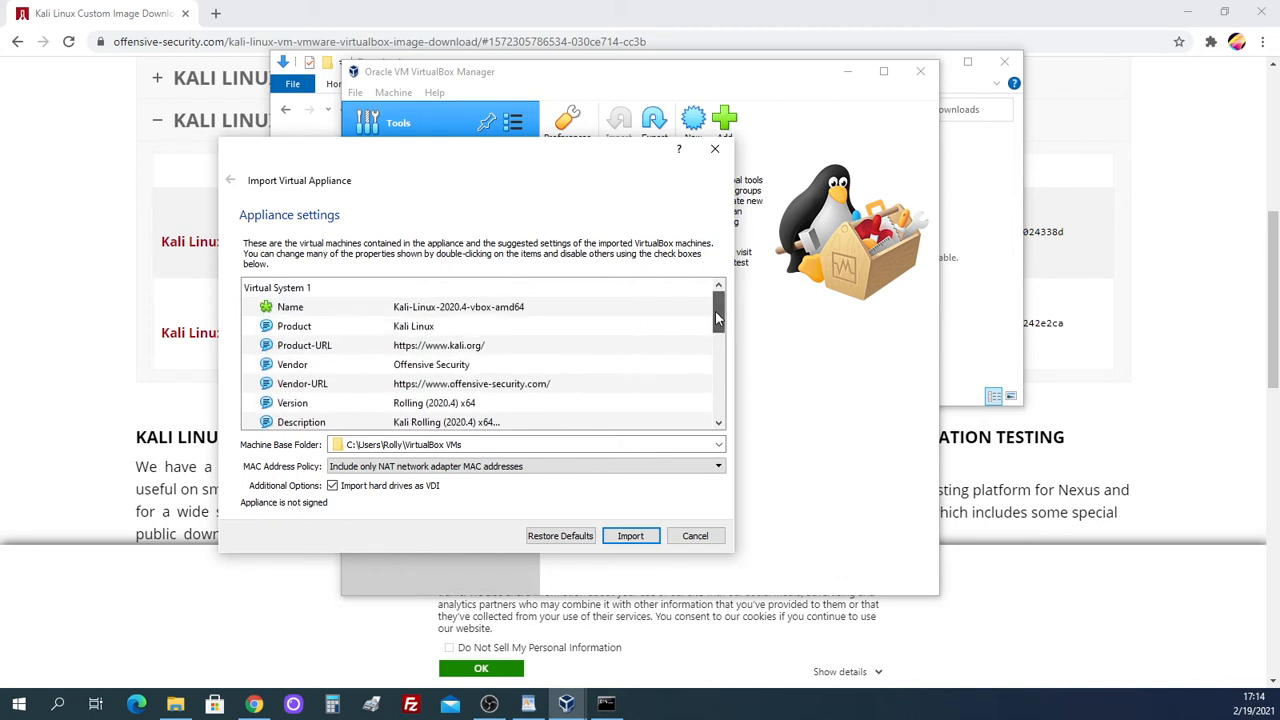
{"action": "left_click", "coordinate": [623, 540]}
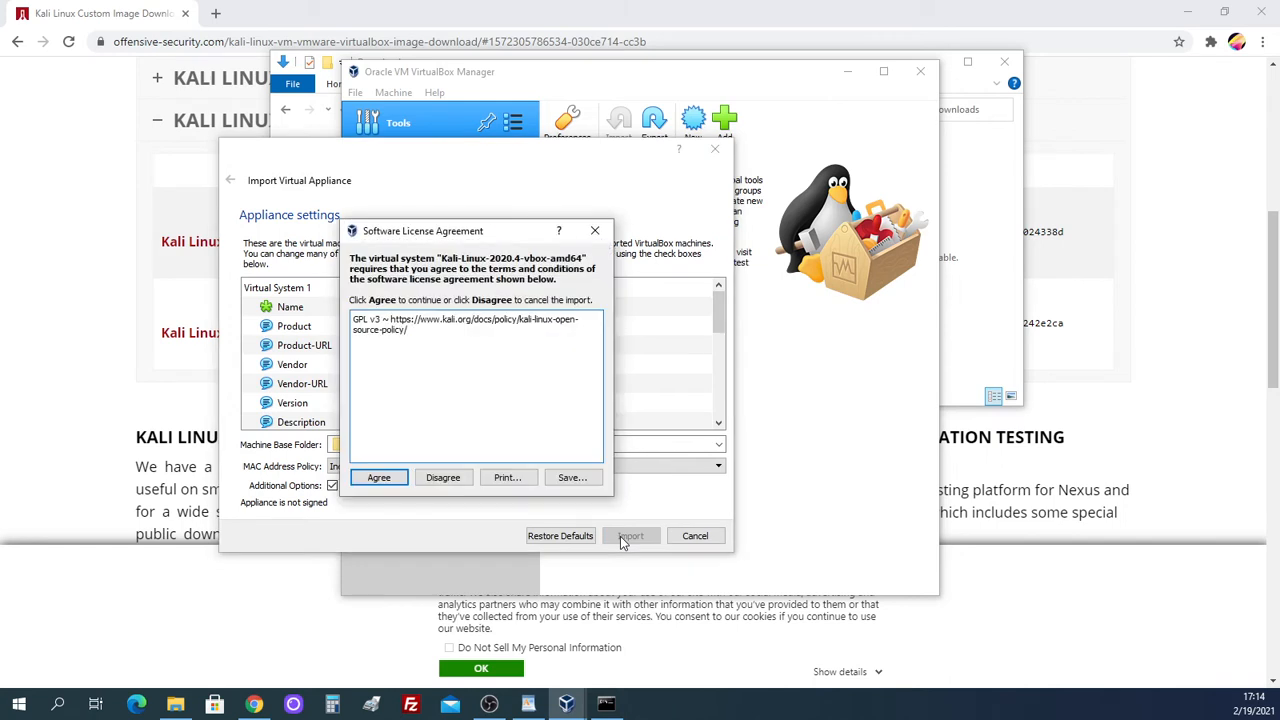
{"action": "left_click", "coordinate": [378, 479]}
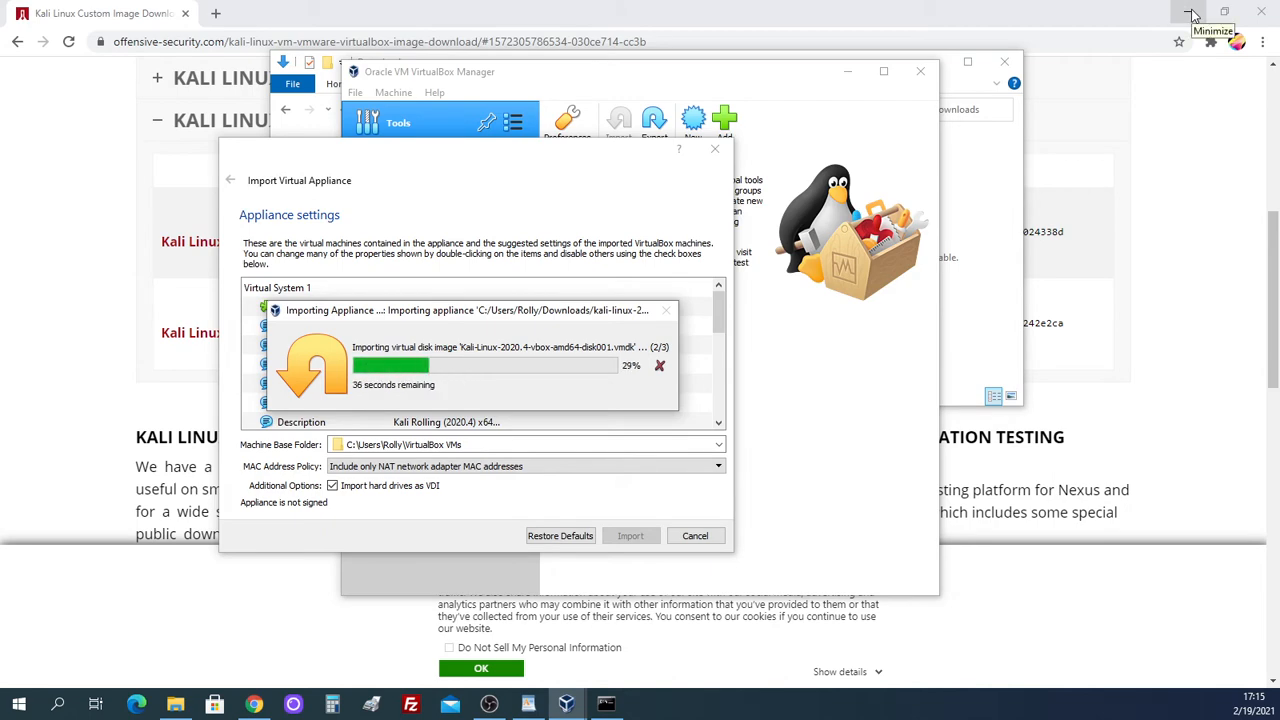
{"action": "left_click", "coordinate": [1189, 13]}
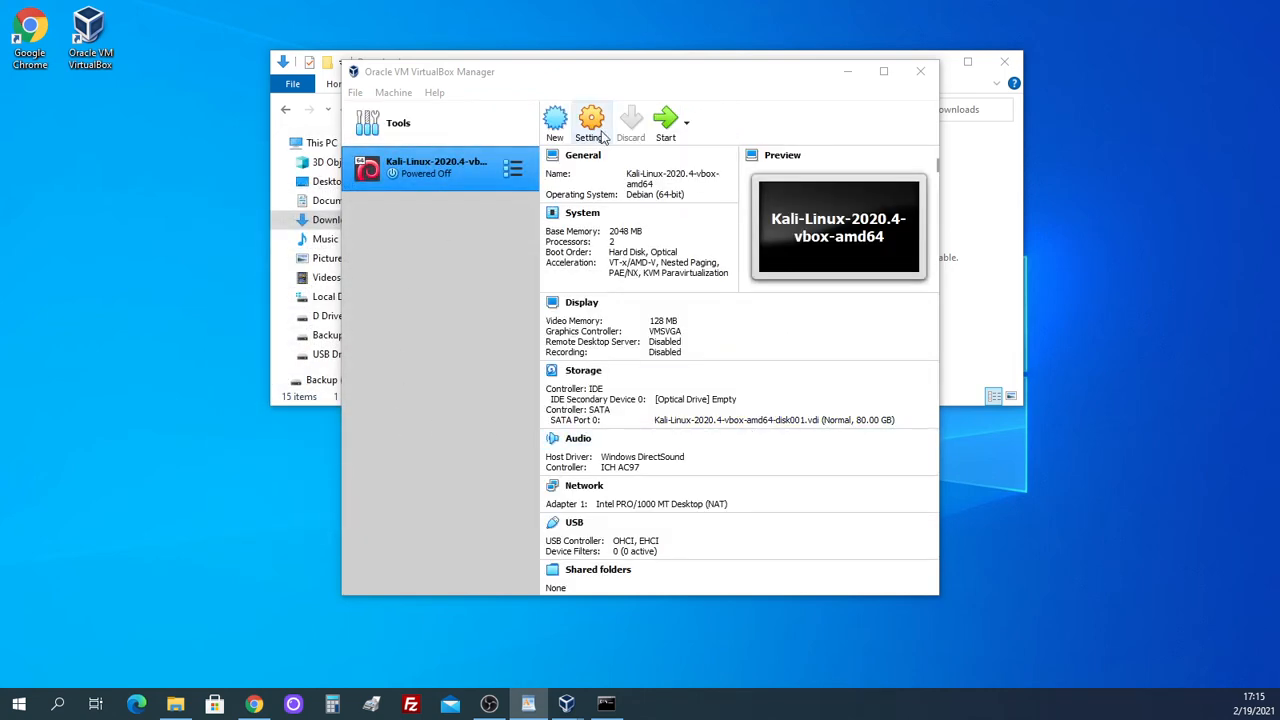
Set the Kali virtual machine's base memory to 8192 MB, check its display settings, and save the configuration.
{"action": "left_click_drag", "start_coordinate": [641, 79], "coordinate": [572, 117]}
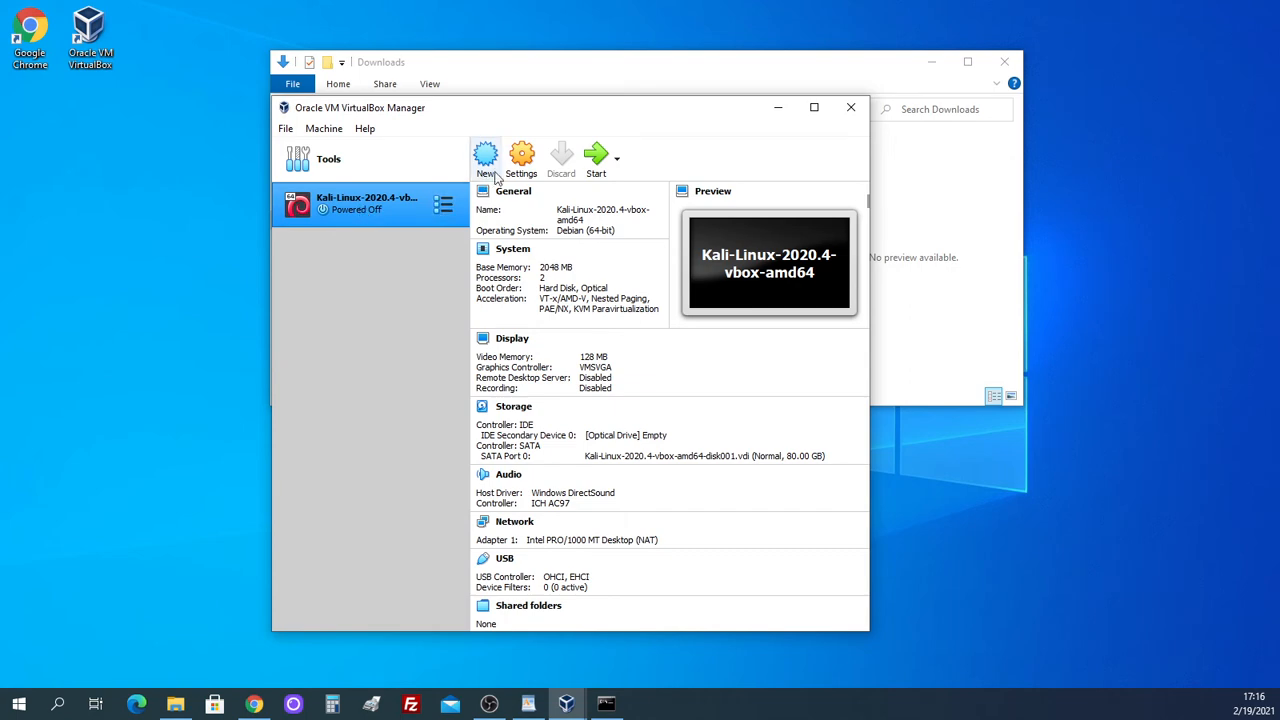
{"action": "left_click", "coordinate": [535, 170]}
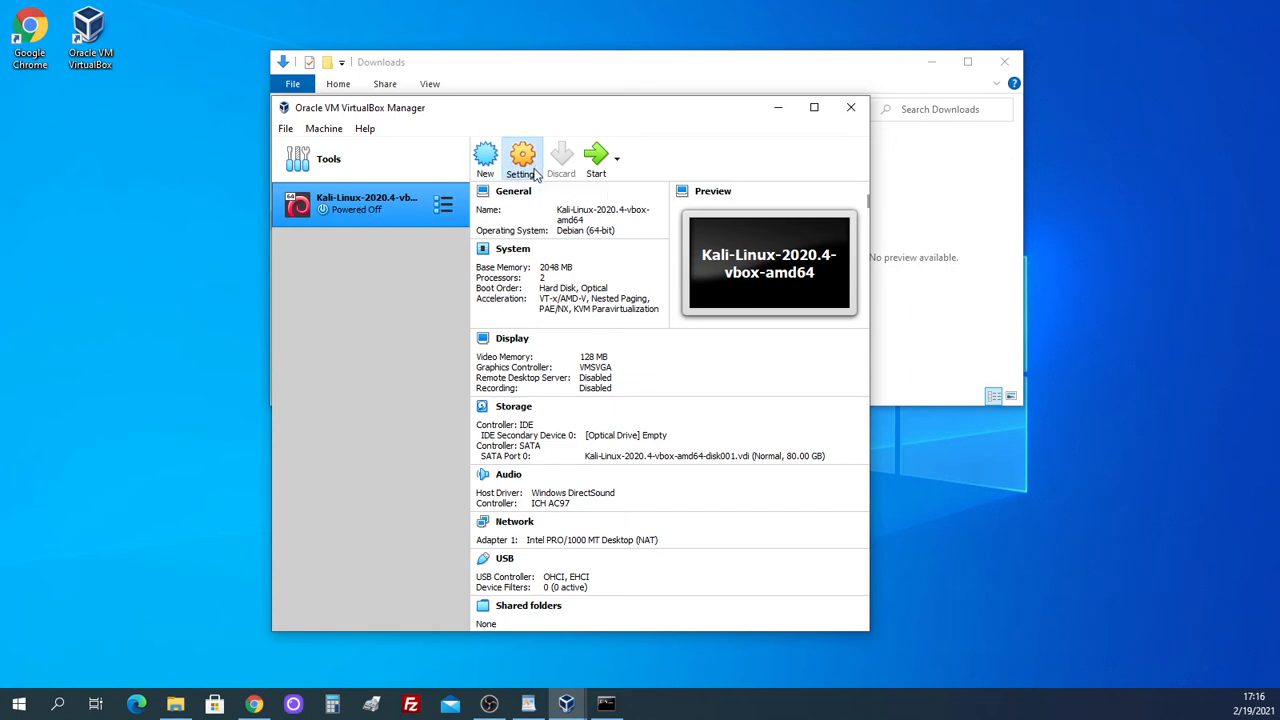
{"action": "left_click", "coordinate": [376, 230]}
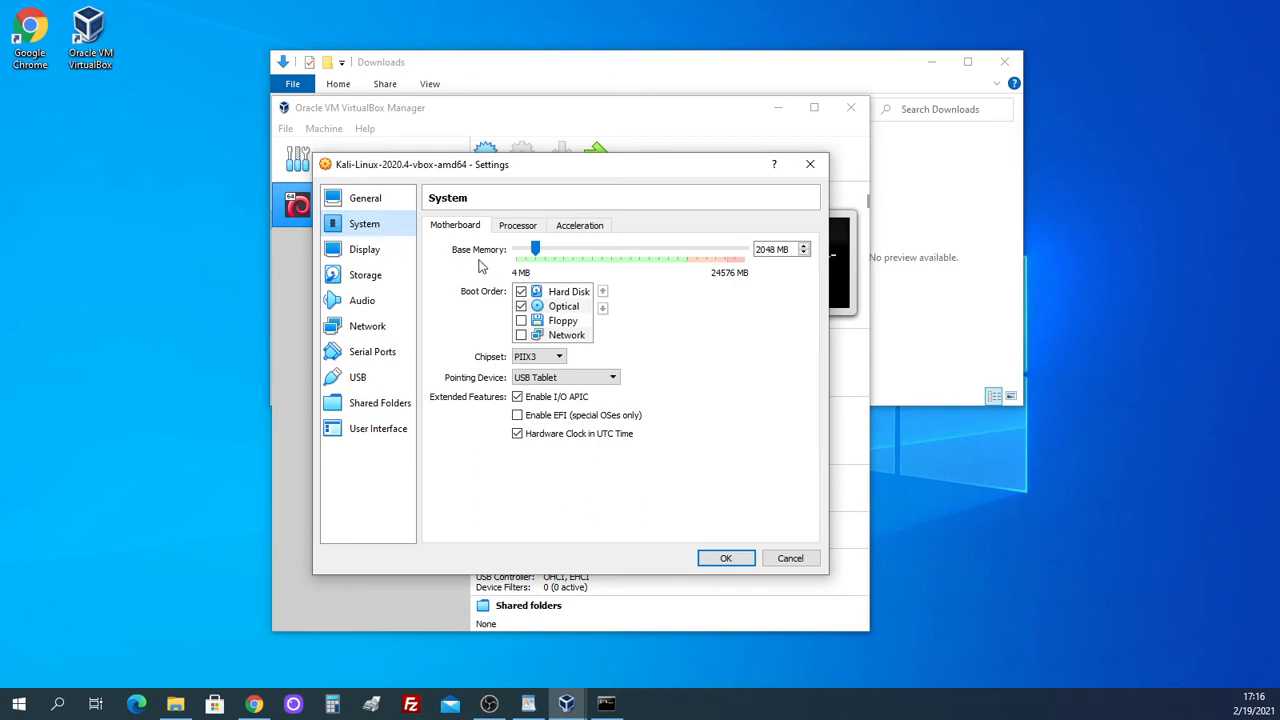
{"action": "left_click", "coordinate": [541, 254]}
{"action": "left_click_drag", "start_coordinate": [543, 256], "coordinate": [595, 257]}
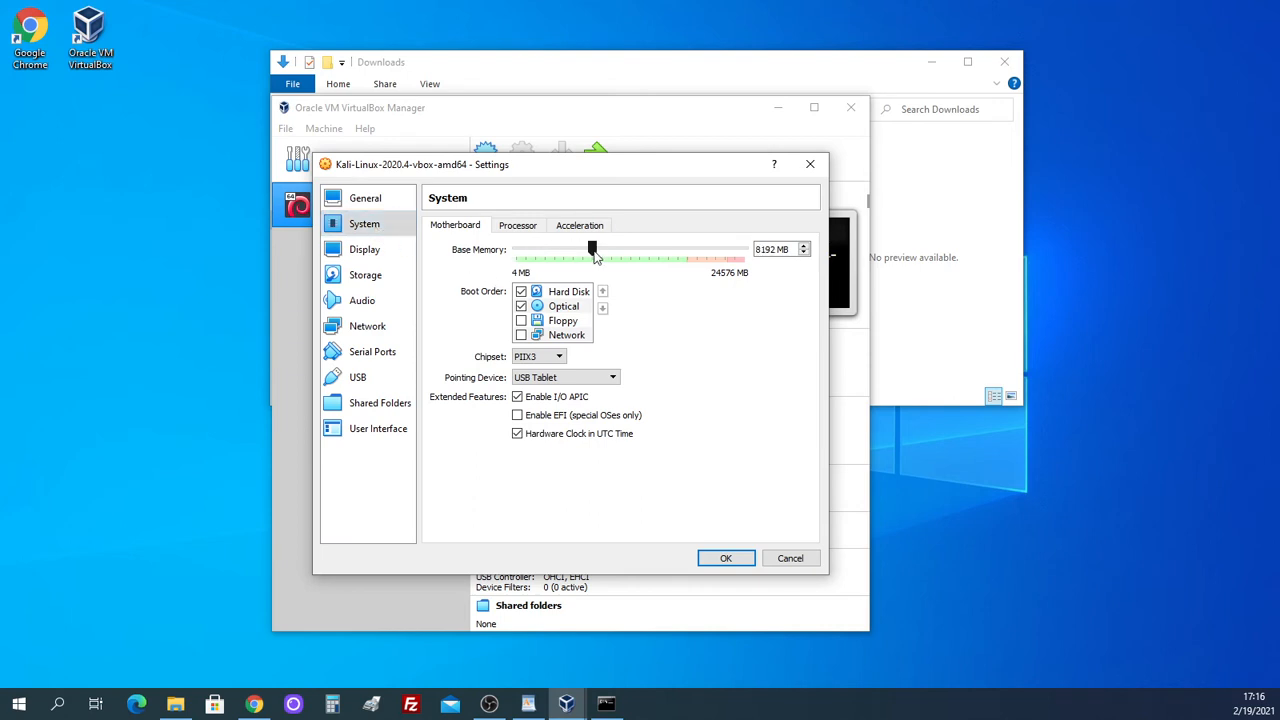
{"action": "left_click", "coordinate": [381, 257]}
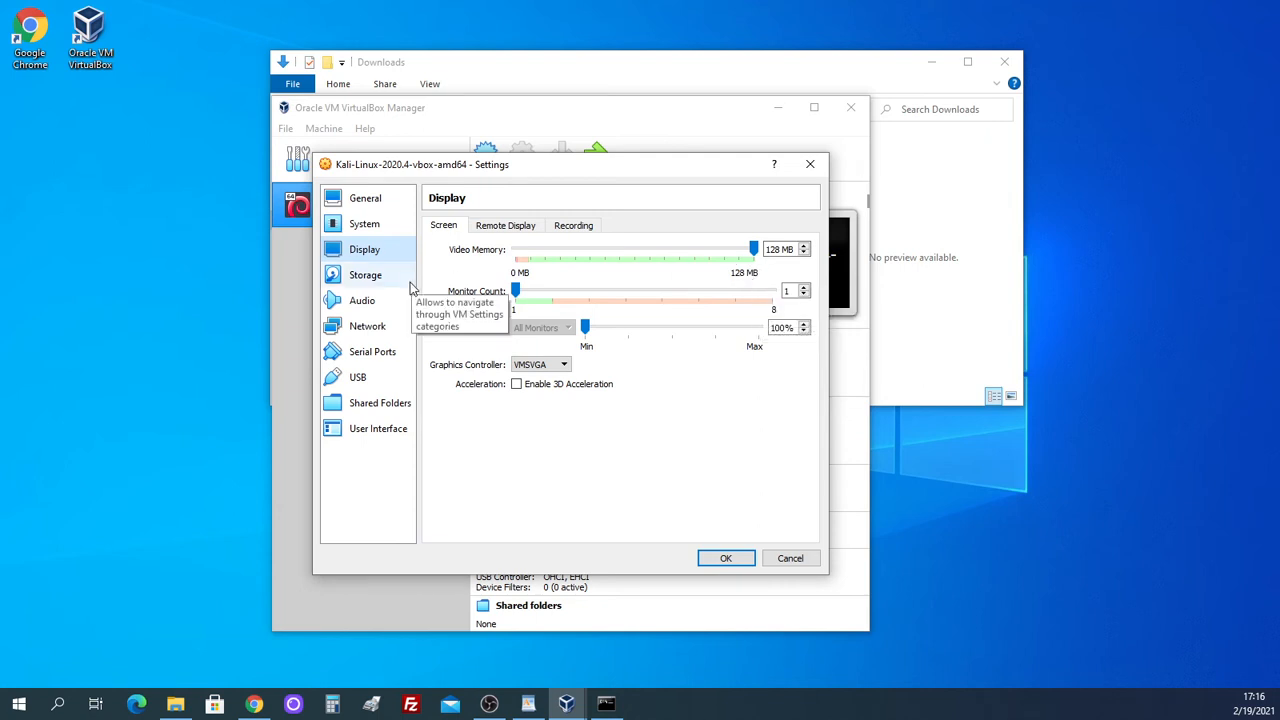
{"action": "left_click", "coordinate": [727, 559]}
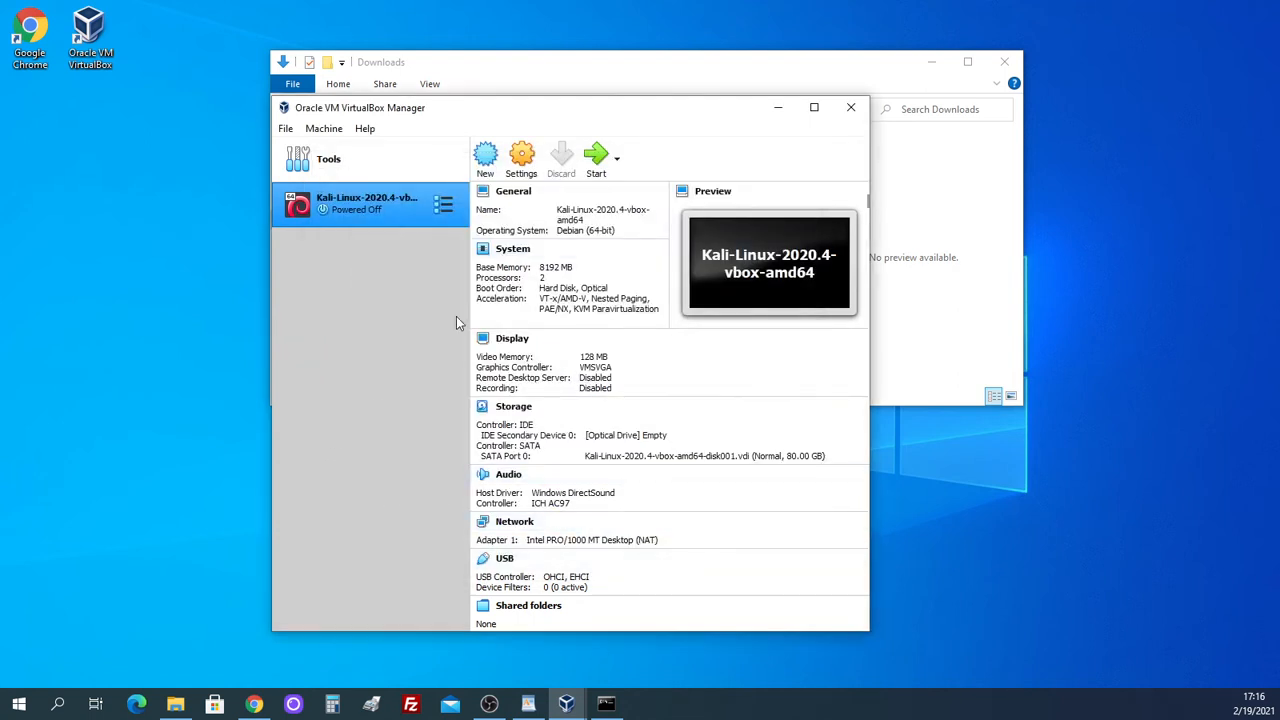
Start the Kali virtual machine and minimize the Downloads folder and VirtualBox Manager windows.
{"action": "left_click", "coordinate": [596, 157]}
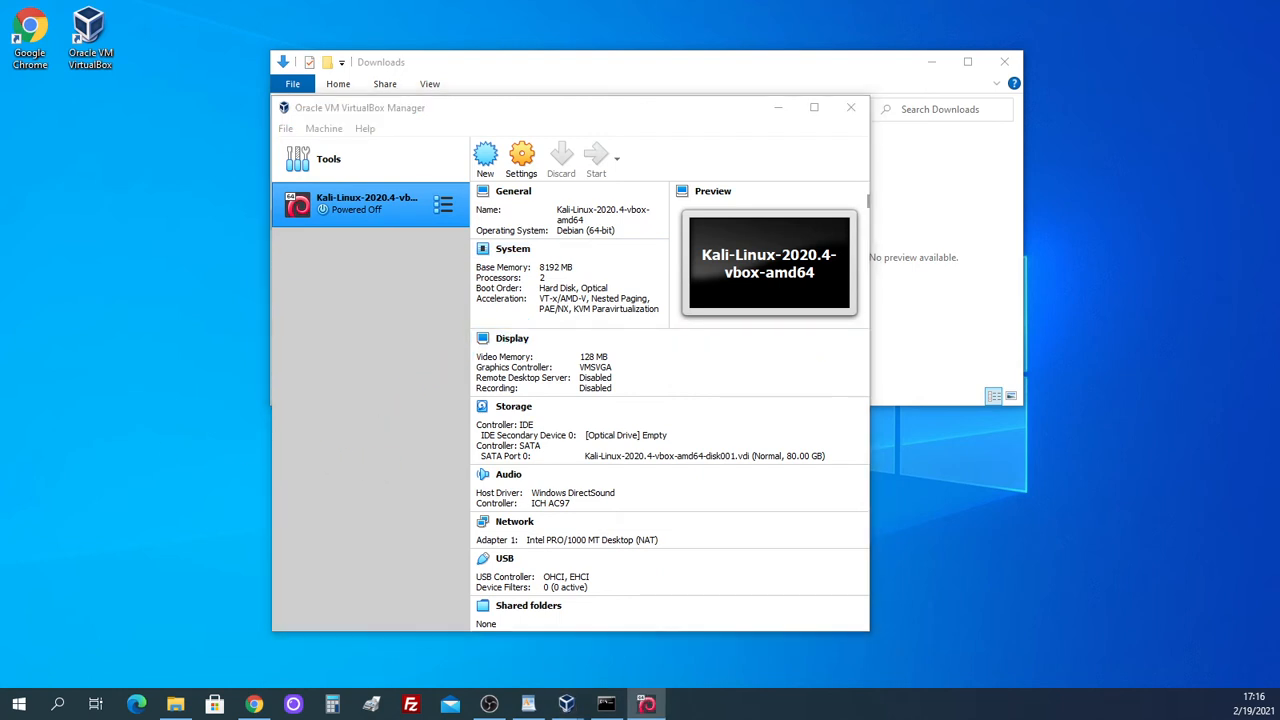
{"action": "left_click", "coordinate": [933, 64]}
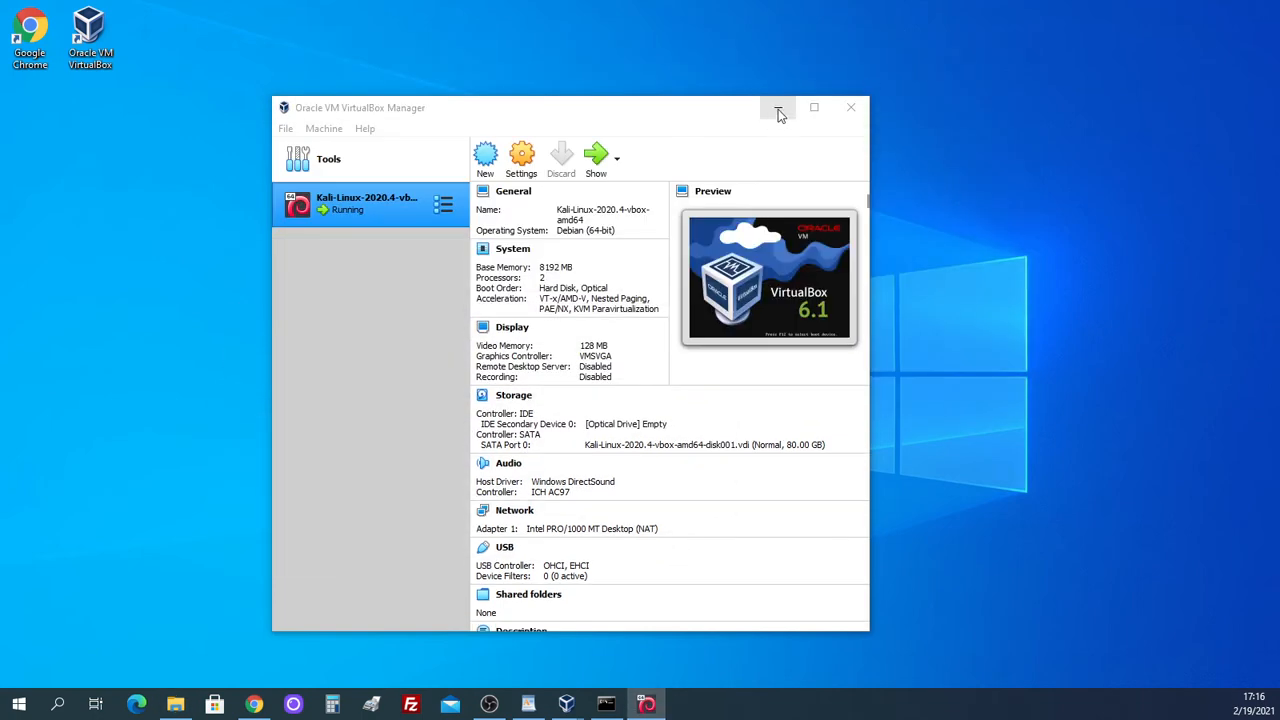
{"action": "left_click", "coordinate": [778, 109]}
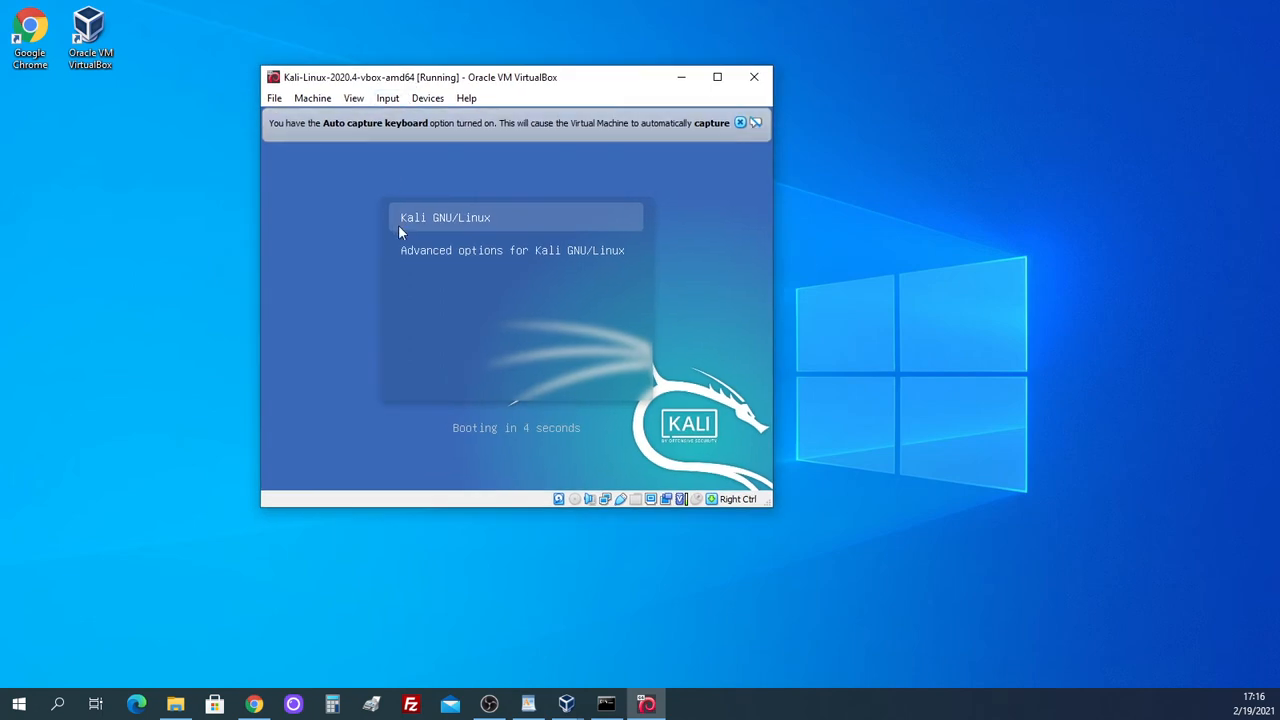
Cancel the mouse capture prompt and dismiss the keyboard capture and pointer integration notices in the virtual machine window.
{"action": "left_click", "coordinate": [413, 223]}
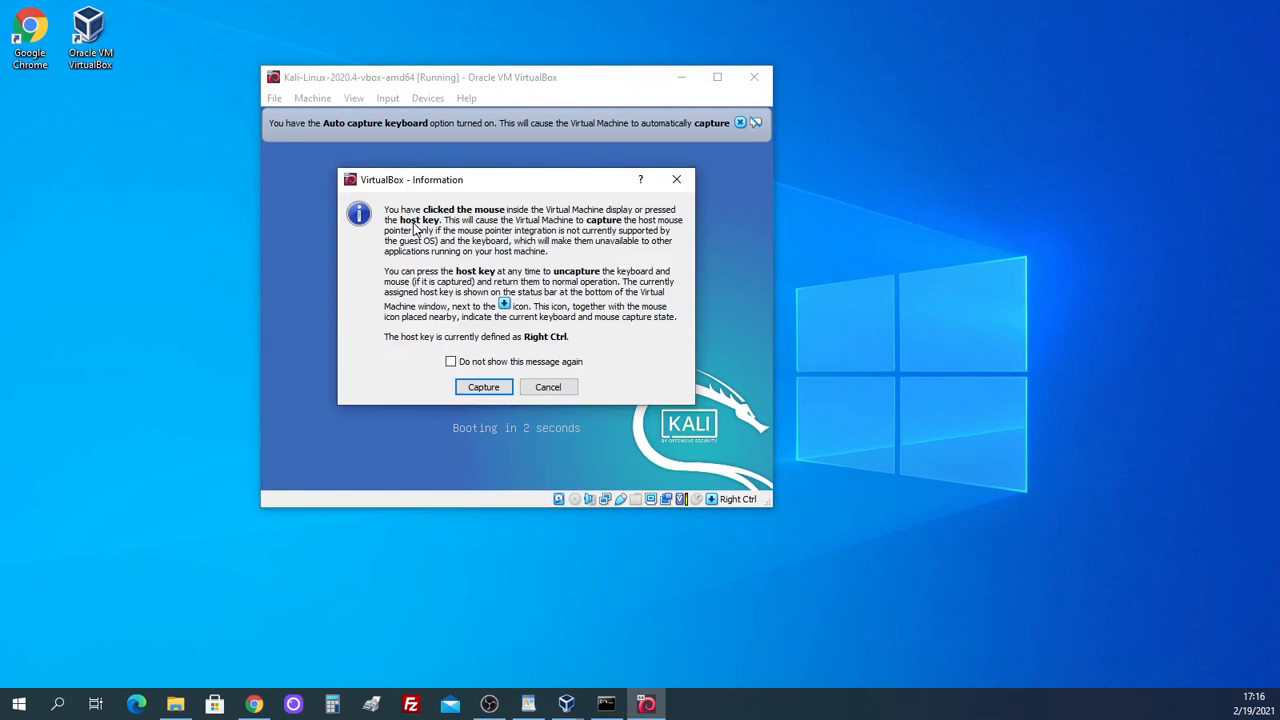
{"action": "left_click", "coordinate": [573, 387]}
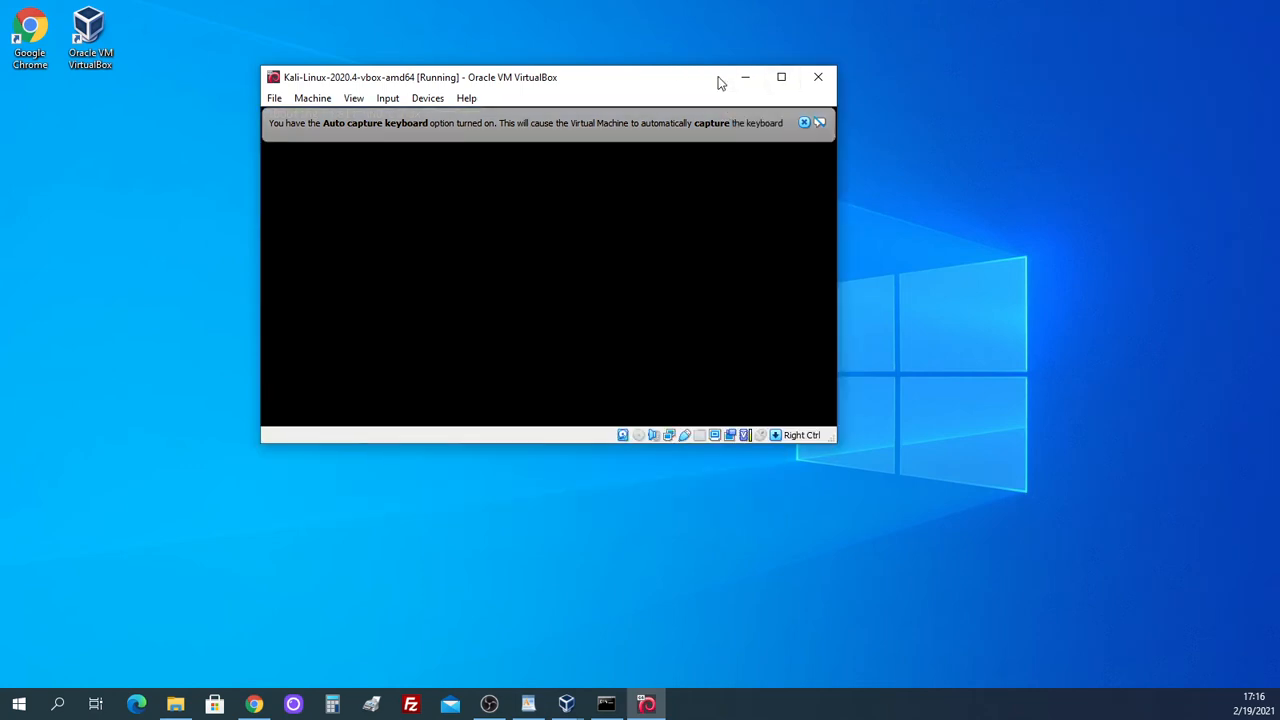
{"action": "left_click_drag", "start_coordinate": [536, 443], "coordinate": [527, 687]}
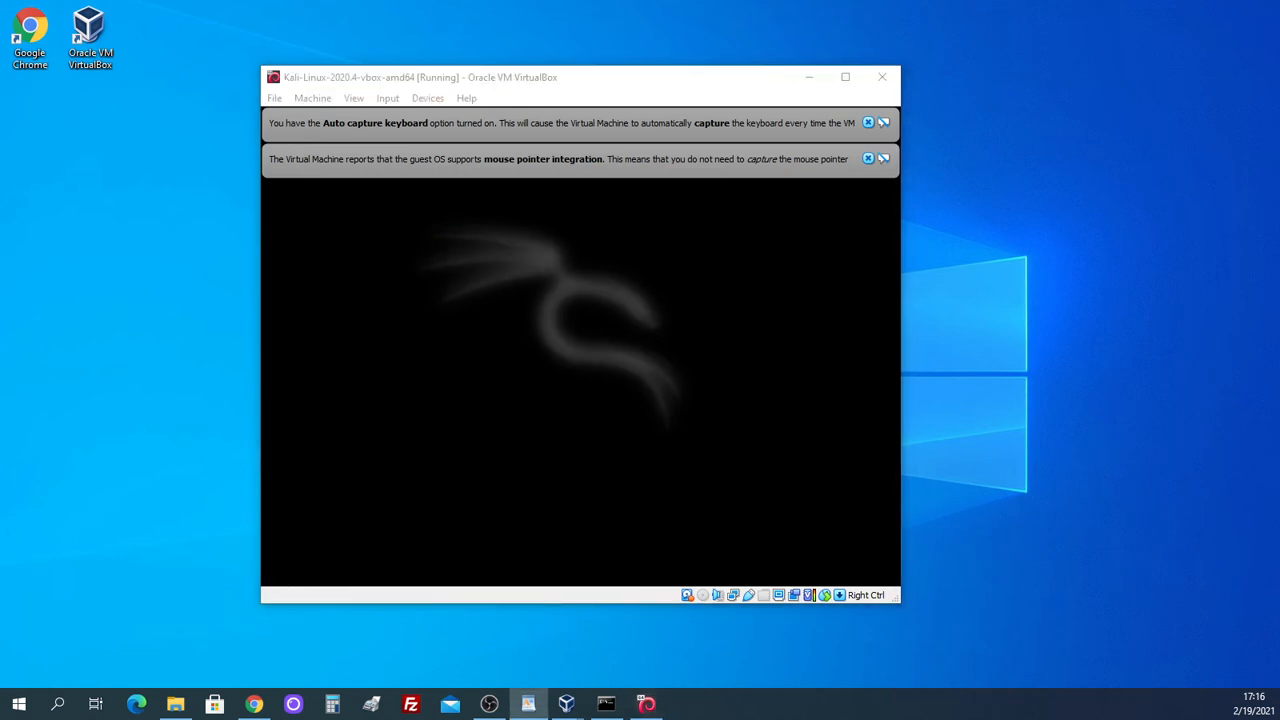
{"action": "left_click", "coordinate": [868, 158]}
{"action": "left_click", "coordinate": [867, 122]}
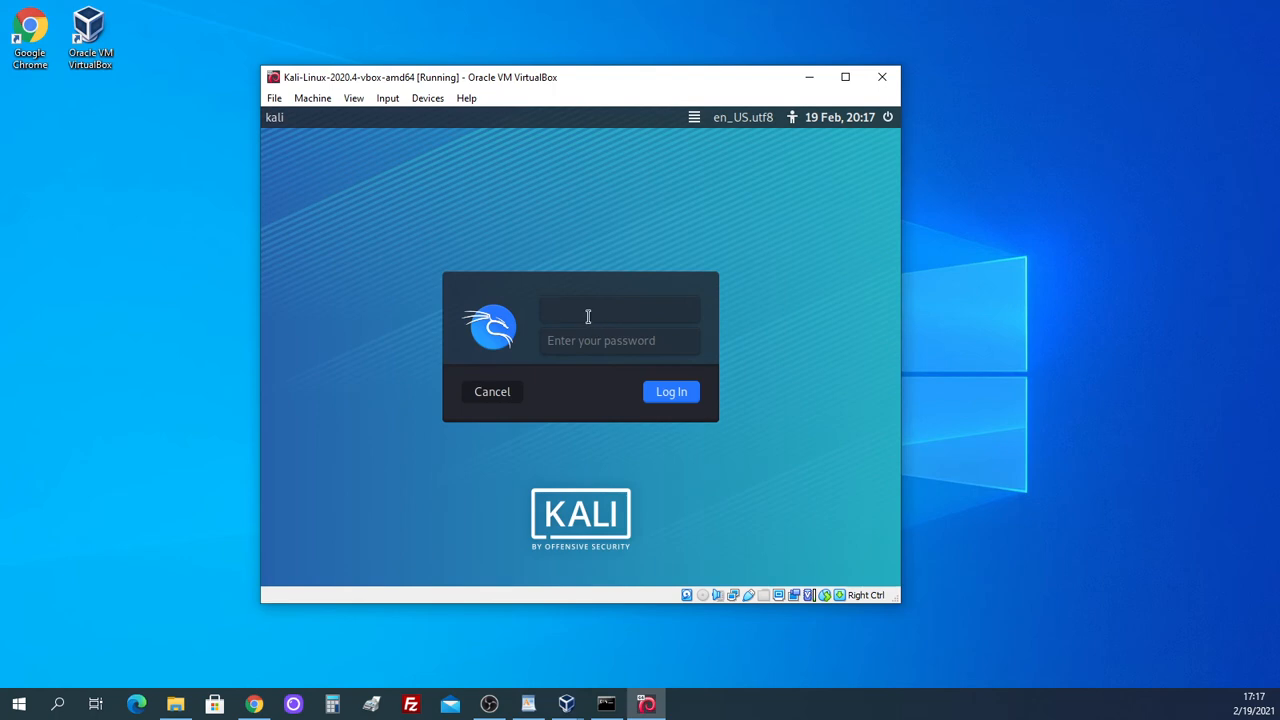
Log in to Kali by entering the username kali and the account password.
{"action": "type", "text": "kali"}
{"action": "key", "text": "Return"}
{"action": "type", "text": "kali"}
{"action": "left_click", "coordinate": [685, 396]}
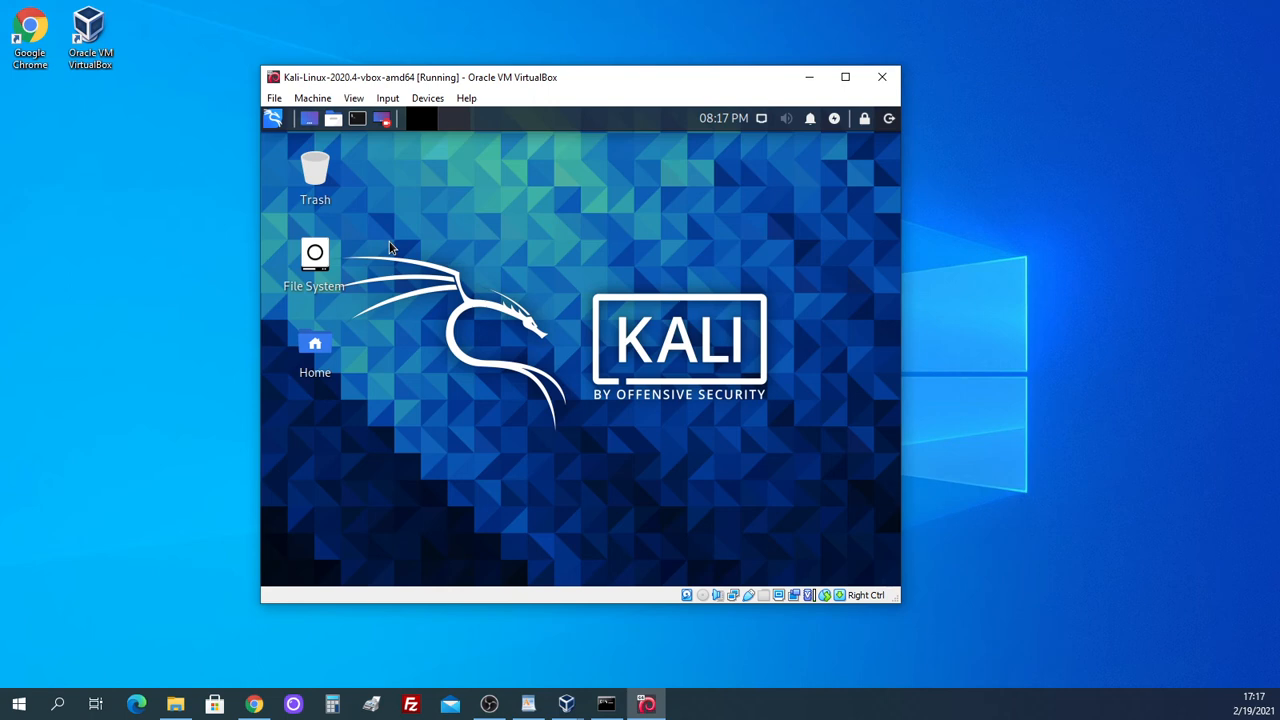
Open a terminal in Kali and run sudo apt update, entering the sudo password to authorize it.
{"action": "left_click", "coordinate": [362, 120]}
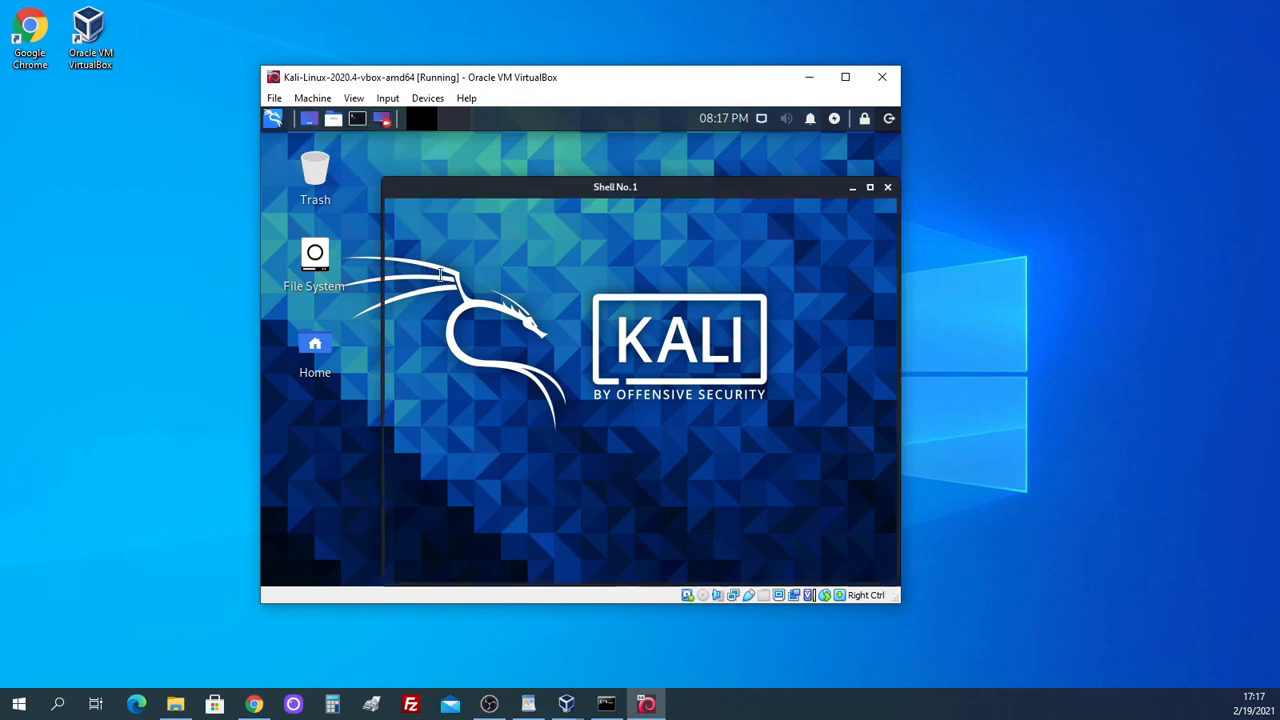
{"action": "left_click_drag", "start_coordinate": [531, 194], "coordinate": [463, 177]}
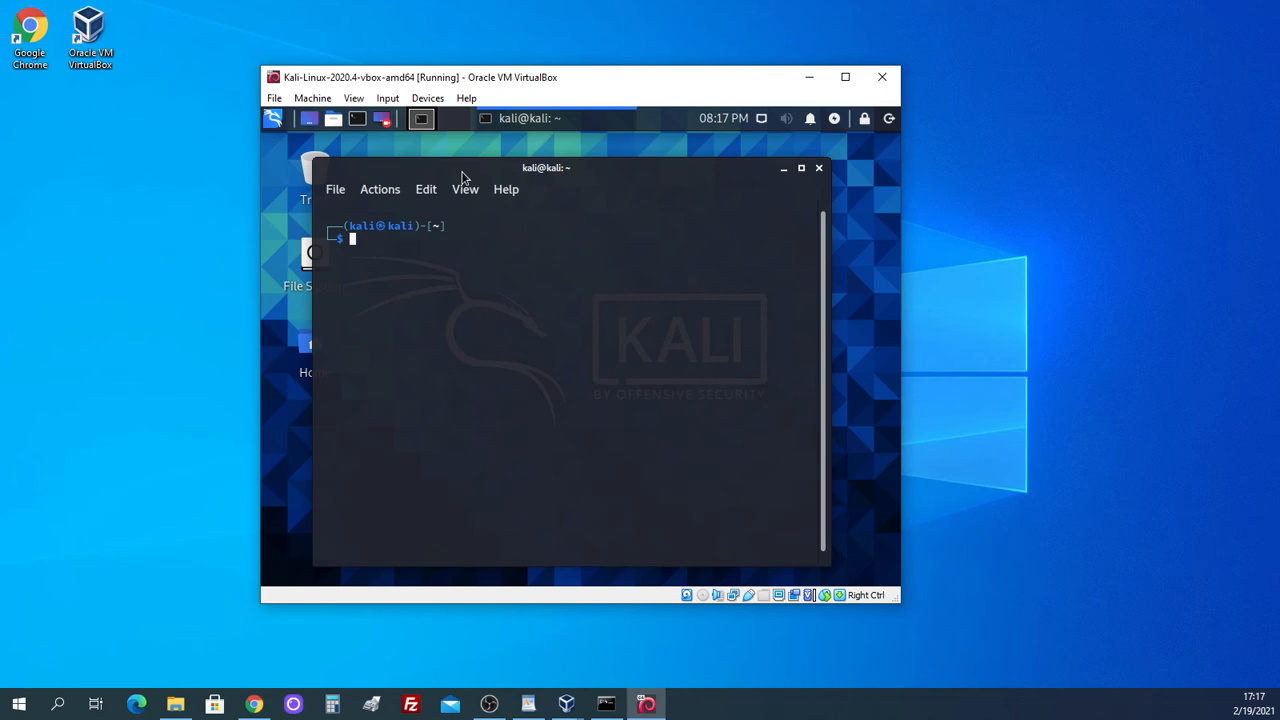
{"action": "type", "text": "sudo apt update"}
{"action": "key", "text": "Return"}
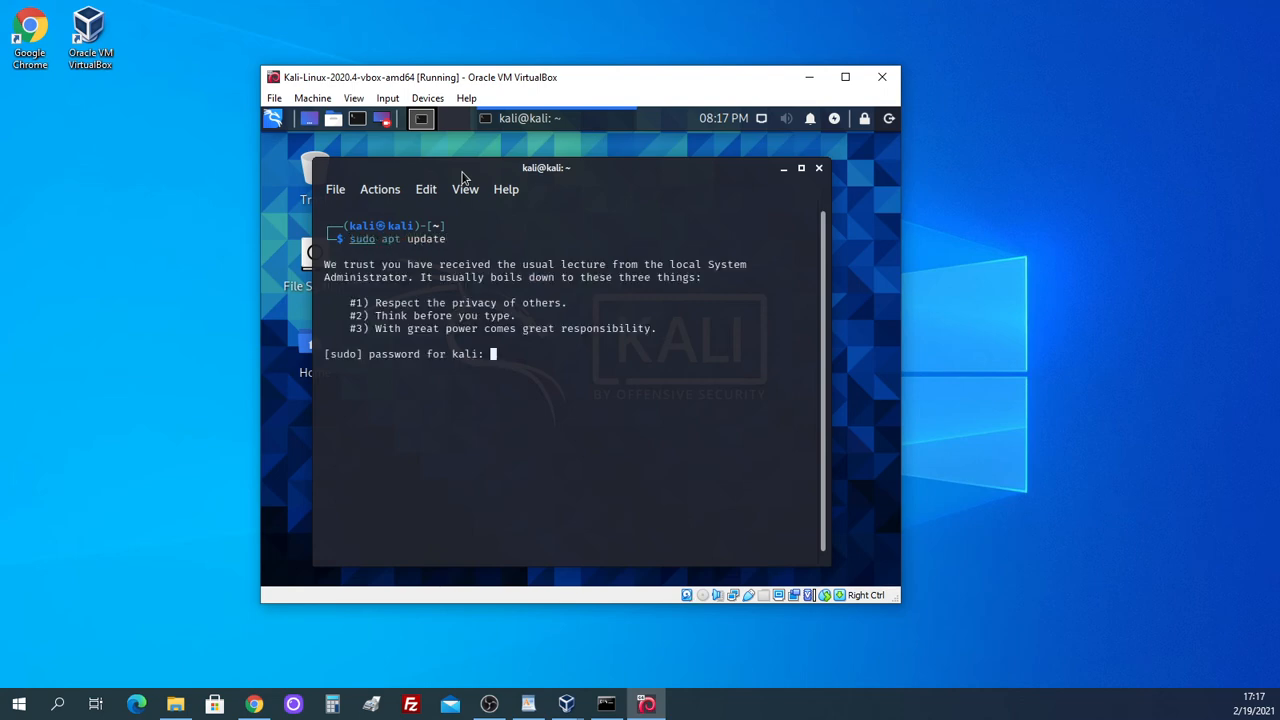
{"action": "key", "text": "Return"}
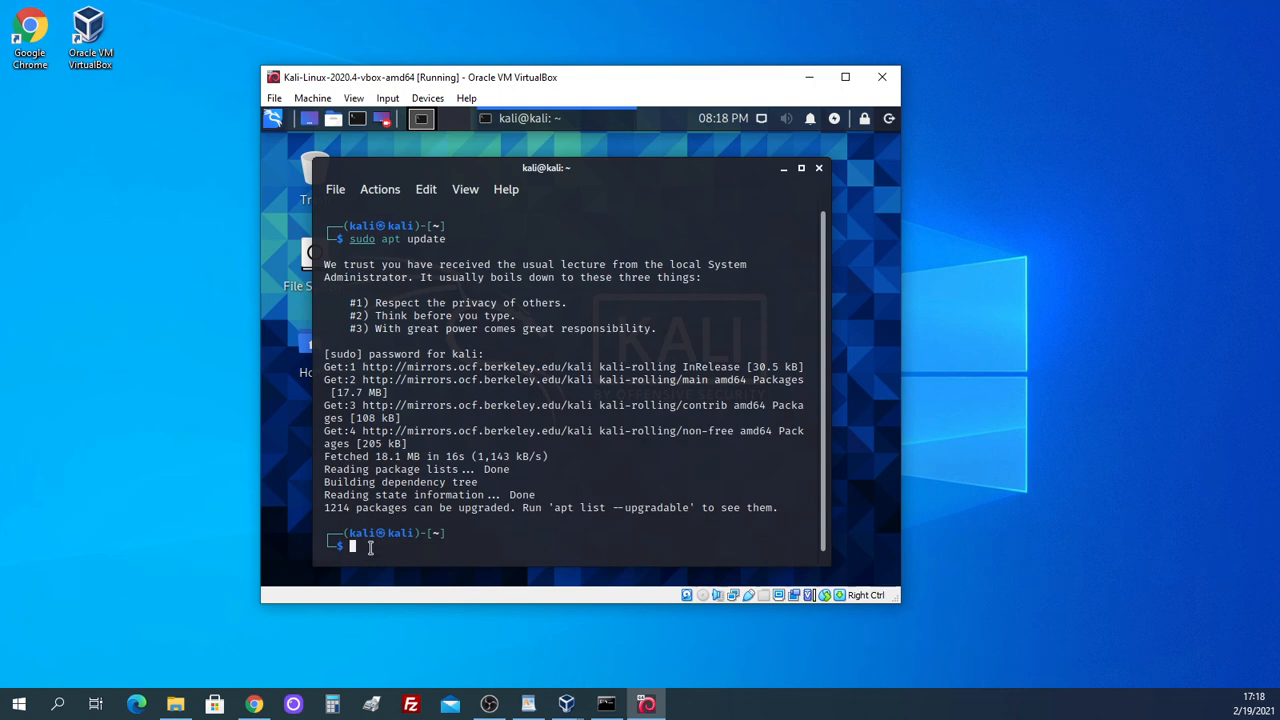
{"action": "type", "text": "sudo "}
{"action": "type", "text": "apt up"}
{"action": "type", "text": "grs"}
{"action": "key", "text": "BackSpace"}
{"action": "type", "text": "ade"}
{"action": "key", "text": "BackSpace"}
{"action": "key", "text": "BackSpace"}
{"action": "key", "text": "BackSpace"}
{"action": "key", "text": "BackSpace"}
{"action": "key", "text": "BackSpace"}
{"action": "key", "text": "BackSpace"}
{"action": "key", "text": "BackSpace"}
{"action": "key", "text": "BackSpace"}
{"action": "key", "text": "BackSpace"}
{"action": "key", "text": "BackSpace"}
{"action": "key", "text": "BackSpace"}
{"action": "key", "text": "BackSpace"}
{"action": "key", "text": "BackSpace"}
{"action": "key", "text": "BackSpace"}
{"action": "key", "text": "BackSpace"}
{"action": "key", "text": "BackSpace"}
Try to set a root password with sudo passwd, entering and retyping the new password.
{"action": "type", "text": "sudo passwd"}
{"action": "key", "text": "Return"}
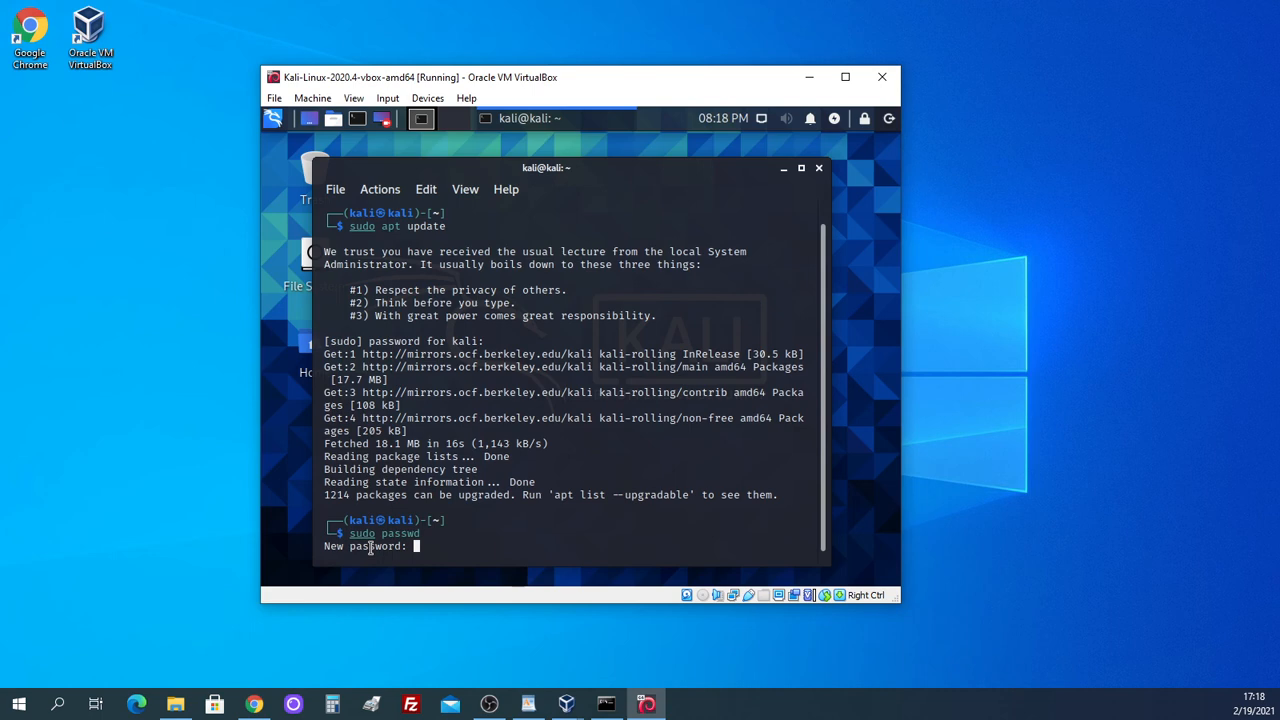
{"action": "key", "text": "Return"}
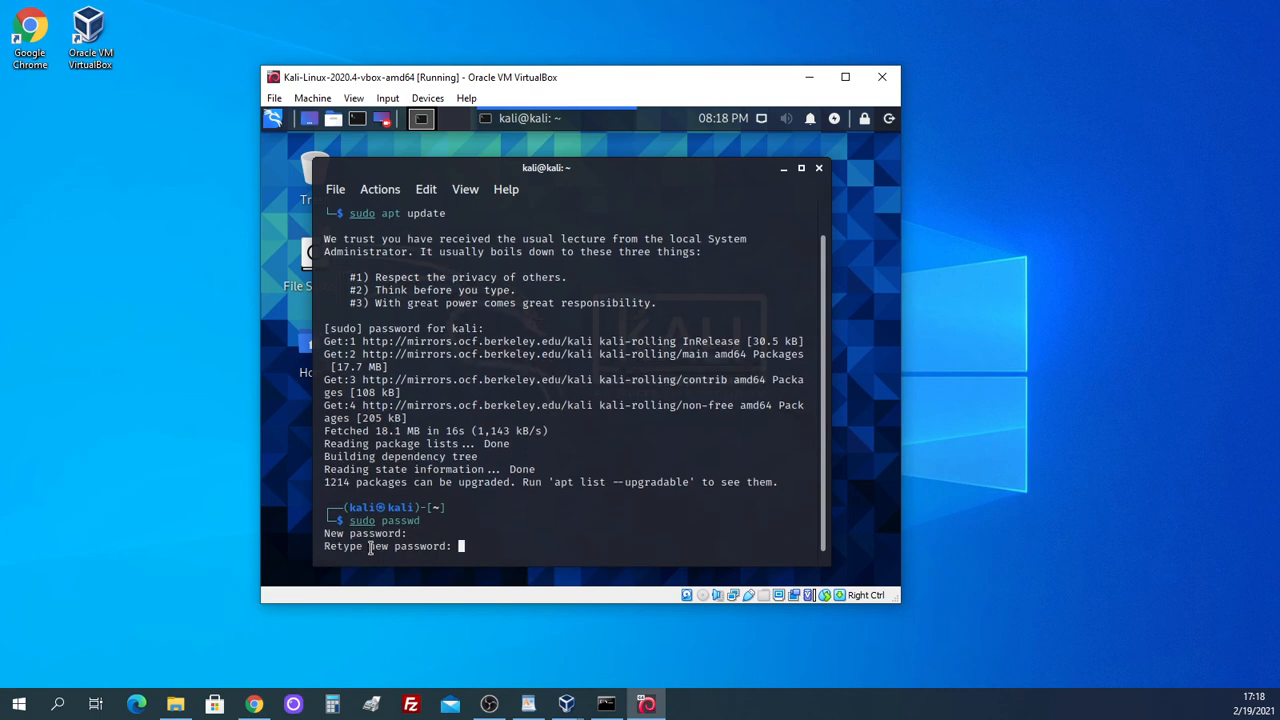
{"action": "key", "text": "Return"}
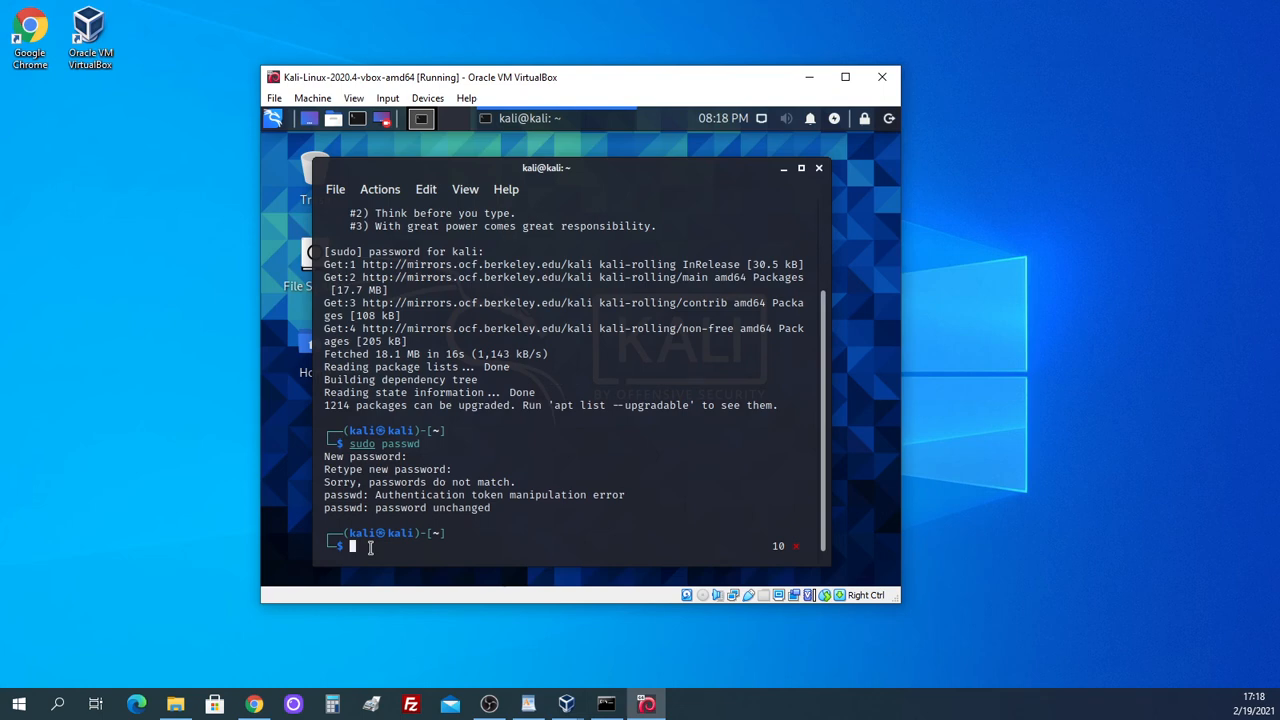
Run sudo passwd again, enter and retype the new root password, and close the terminal.
{"action": "key", "text": "Up"}
{"action": "key", "text": "Return"}
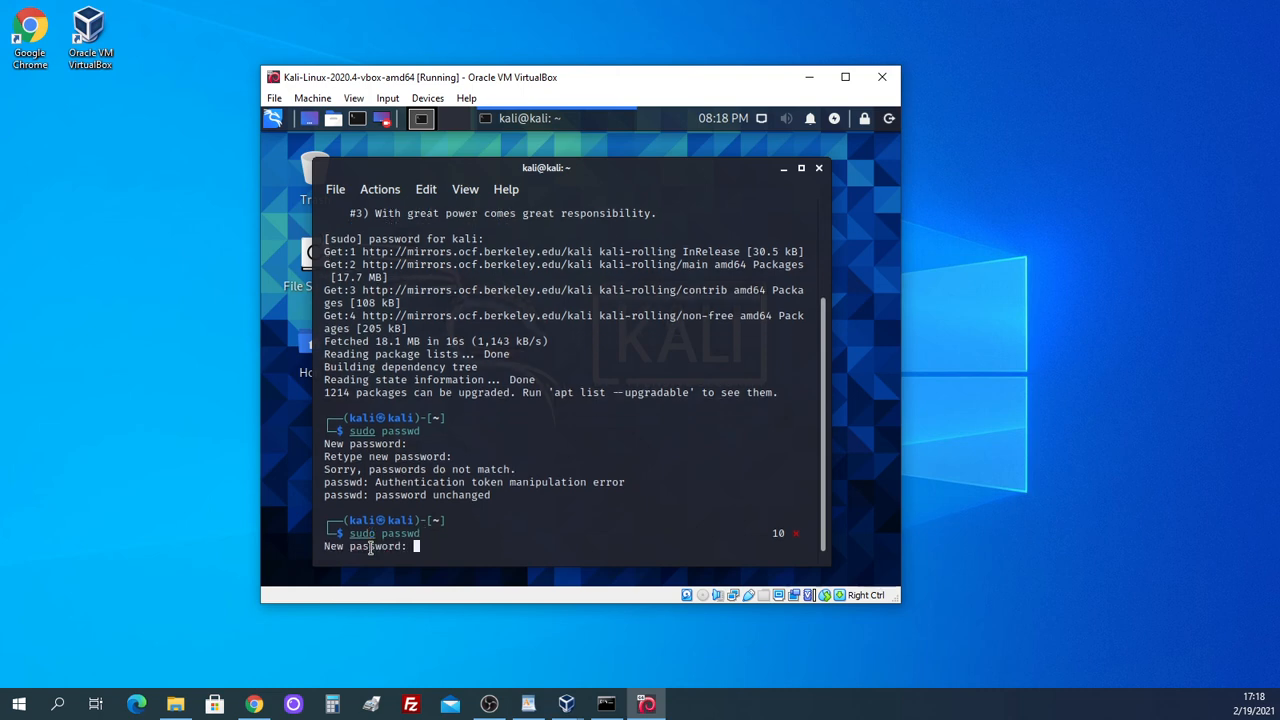
{"action": "key", "text": "Return"}
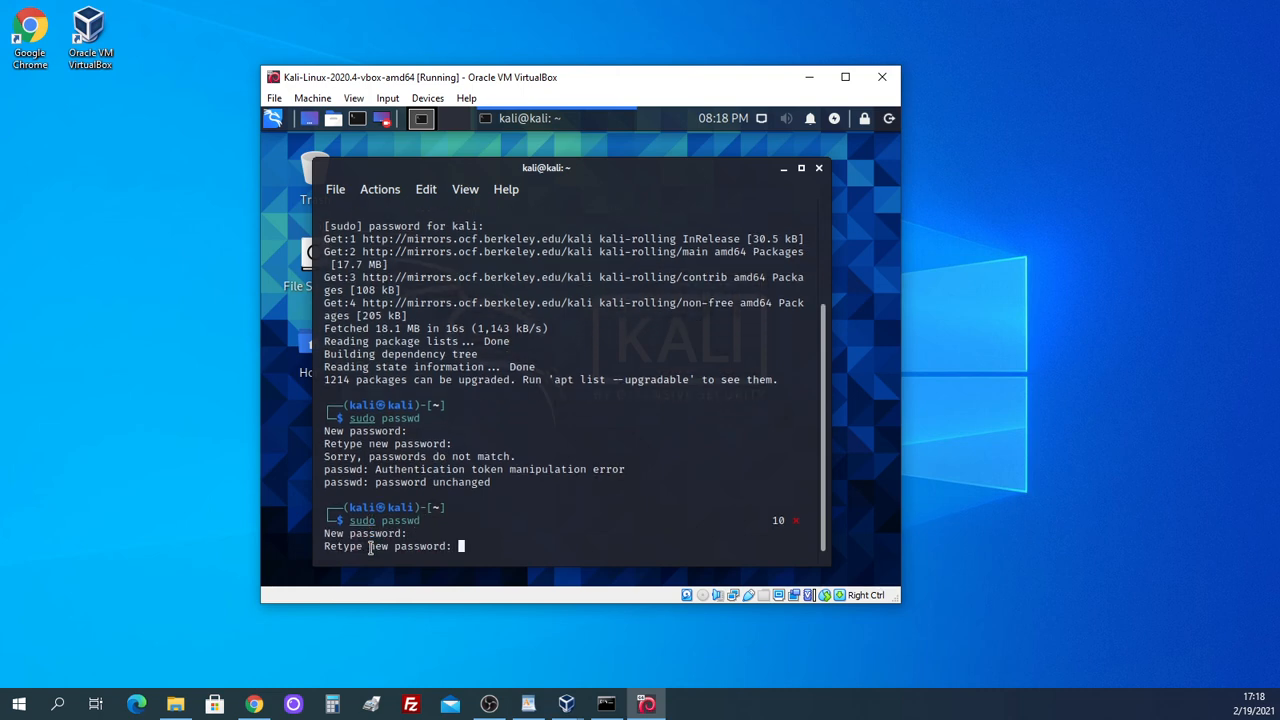
{"action": "key", "text": "Return"}
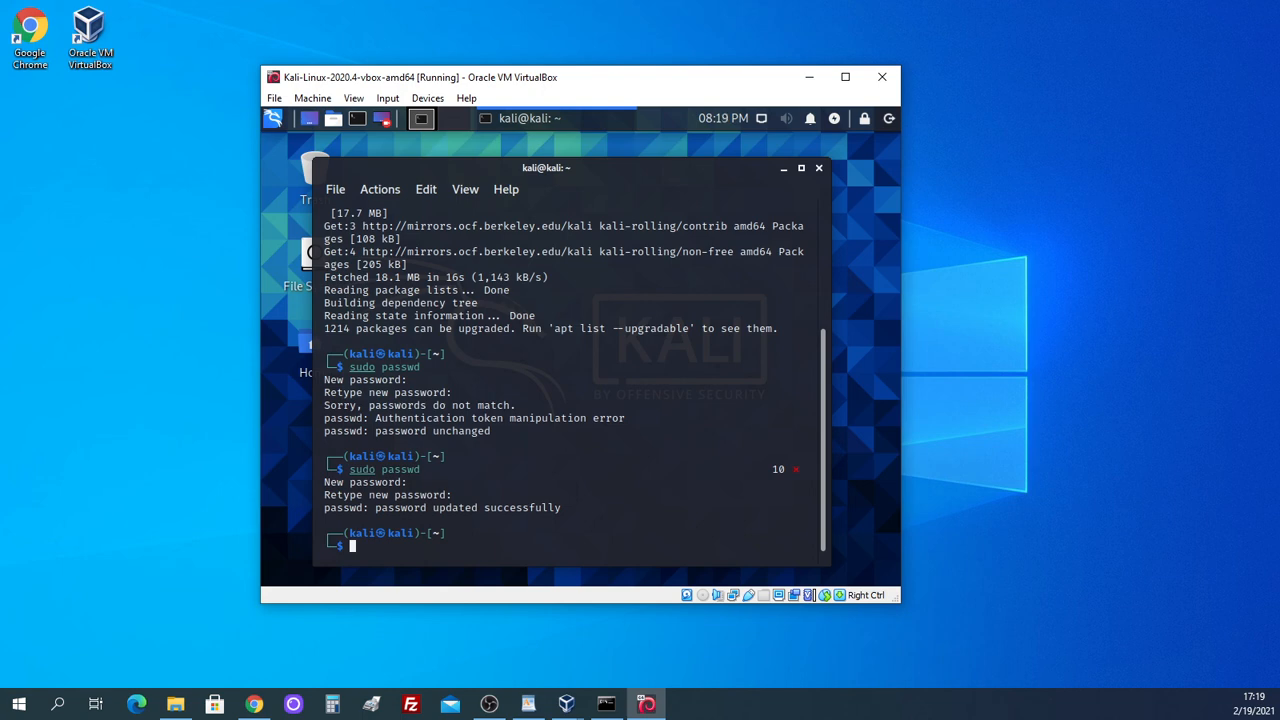
{"action": "left_click", "coordinate": [818, 168]}
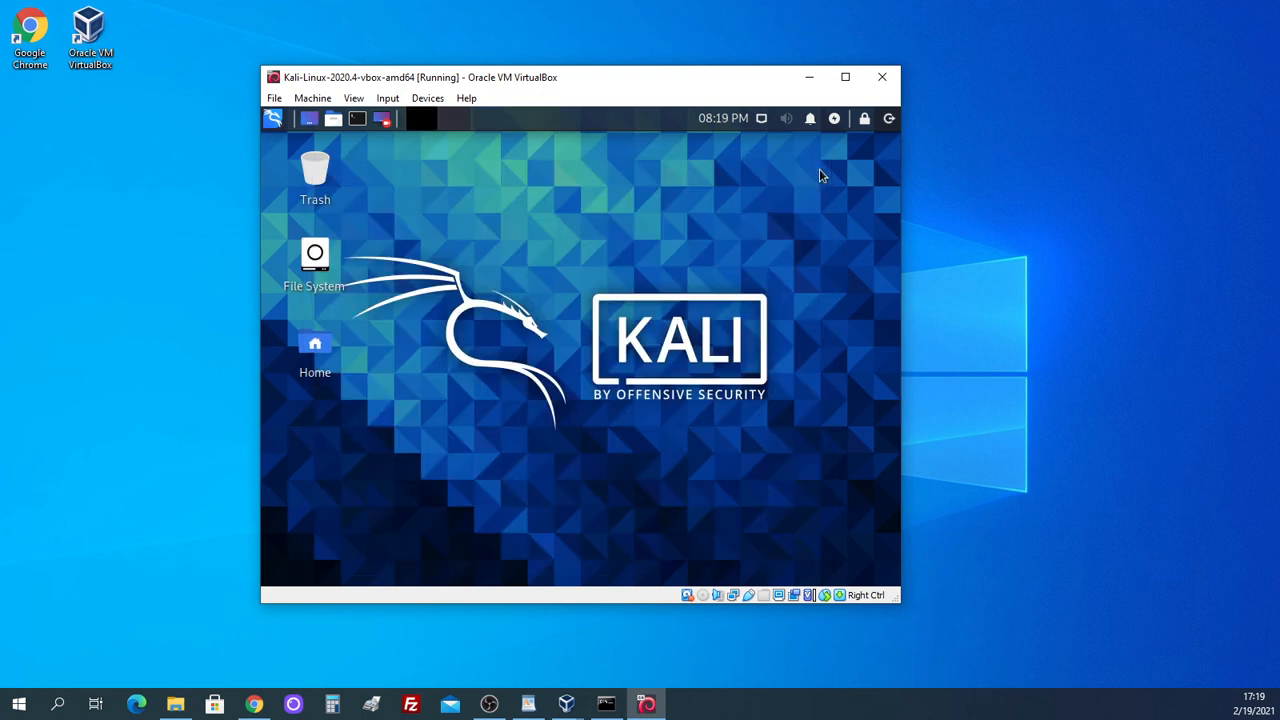
In the Whisker Menu properties, set the panel button to display Title and change its title to Menu.
{"action": "right_click", "coordinate": [278, 124]}
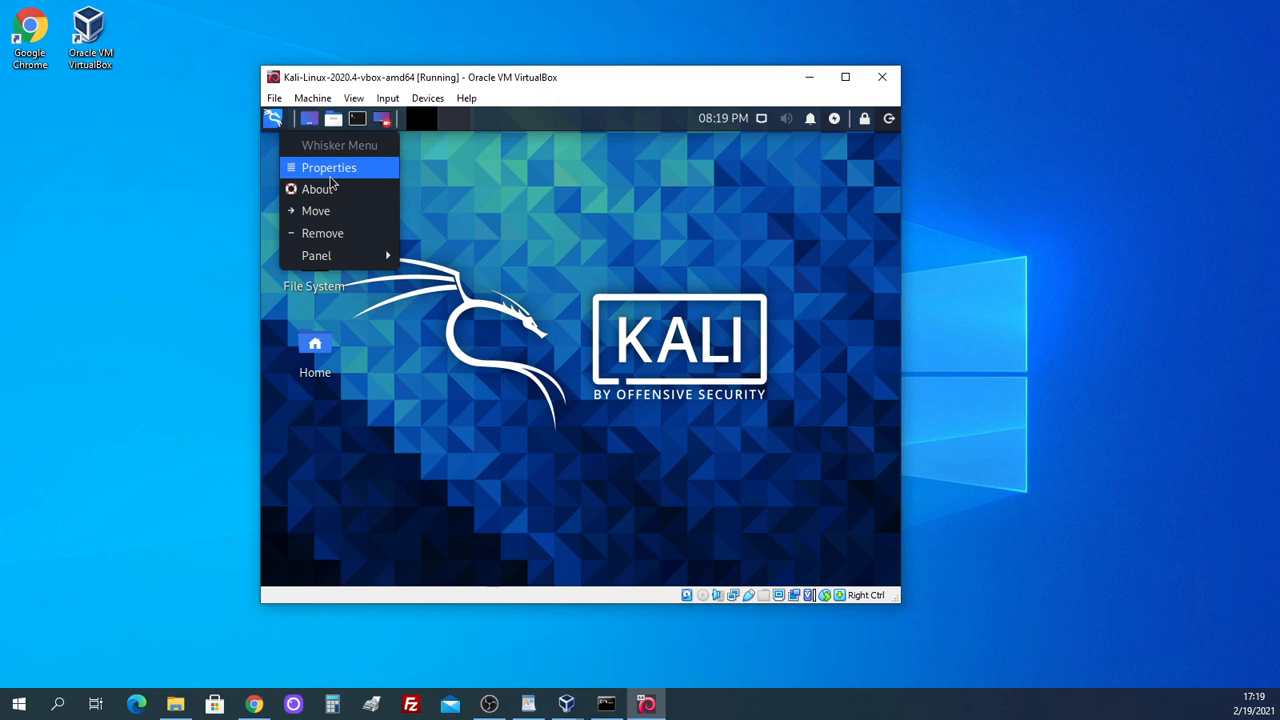
{"action": "left_click", "coordinate": [331, 176]}
{"action": "left_click", "coordinate": [505, 230]}
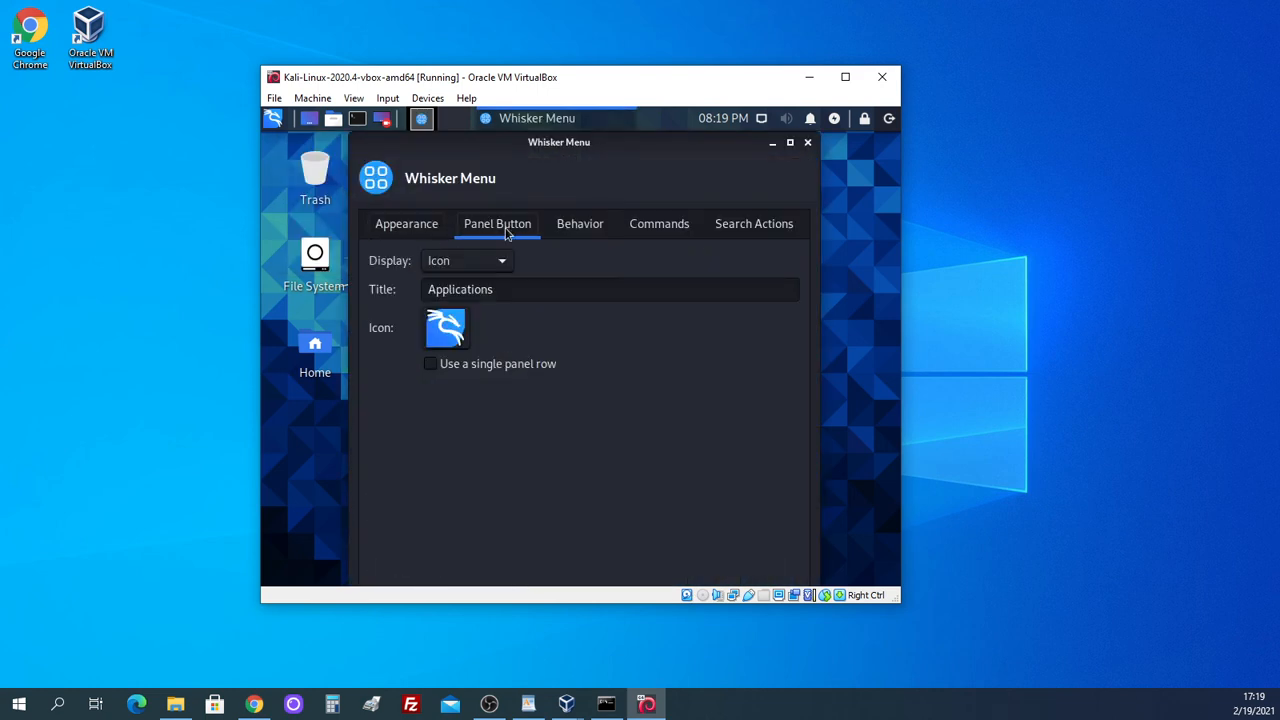
{"action": "left_click", "coordinate": [505, 262]}
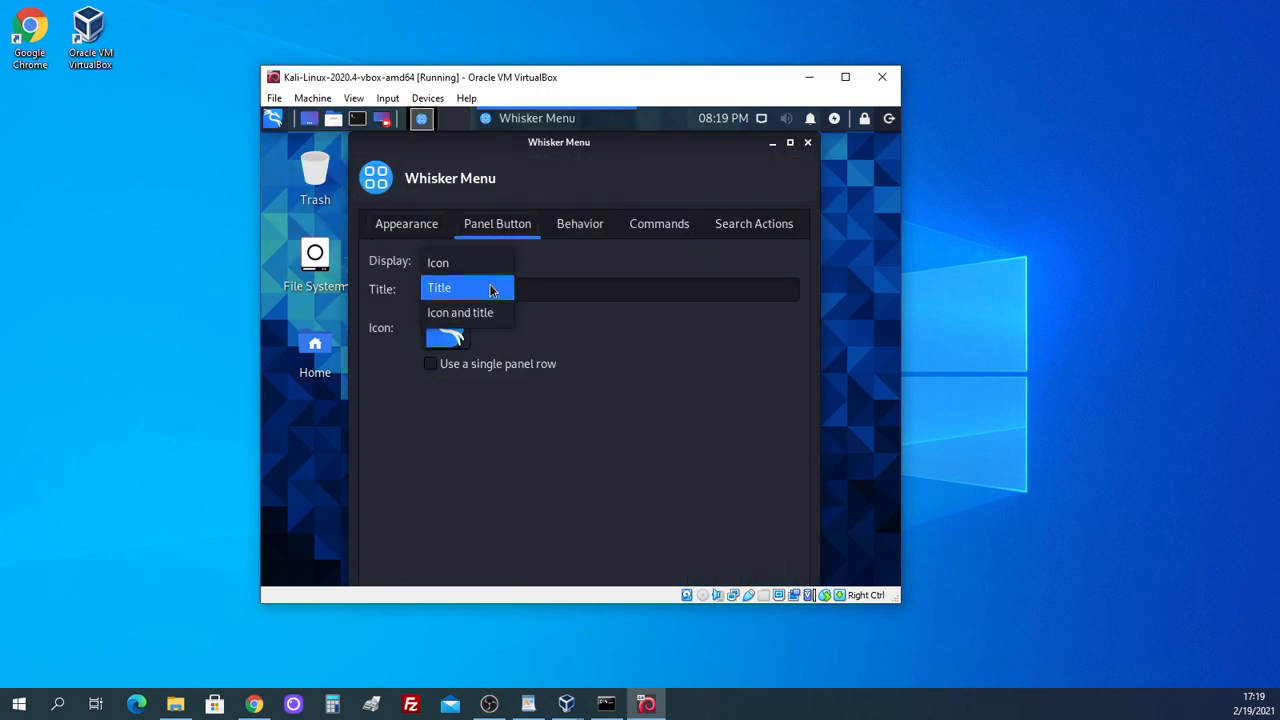
{"action": "left_click", "coordinate": [491, 287]}
{"action": "left_click_drag", "start_coordinate": [514, 289], "coordinate": [271, 292]}
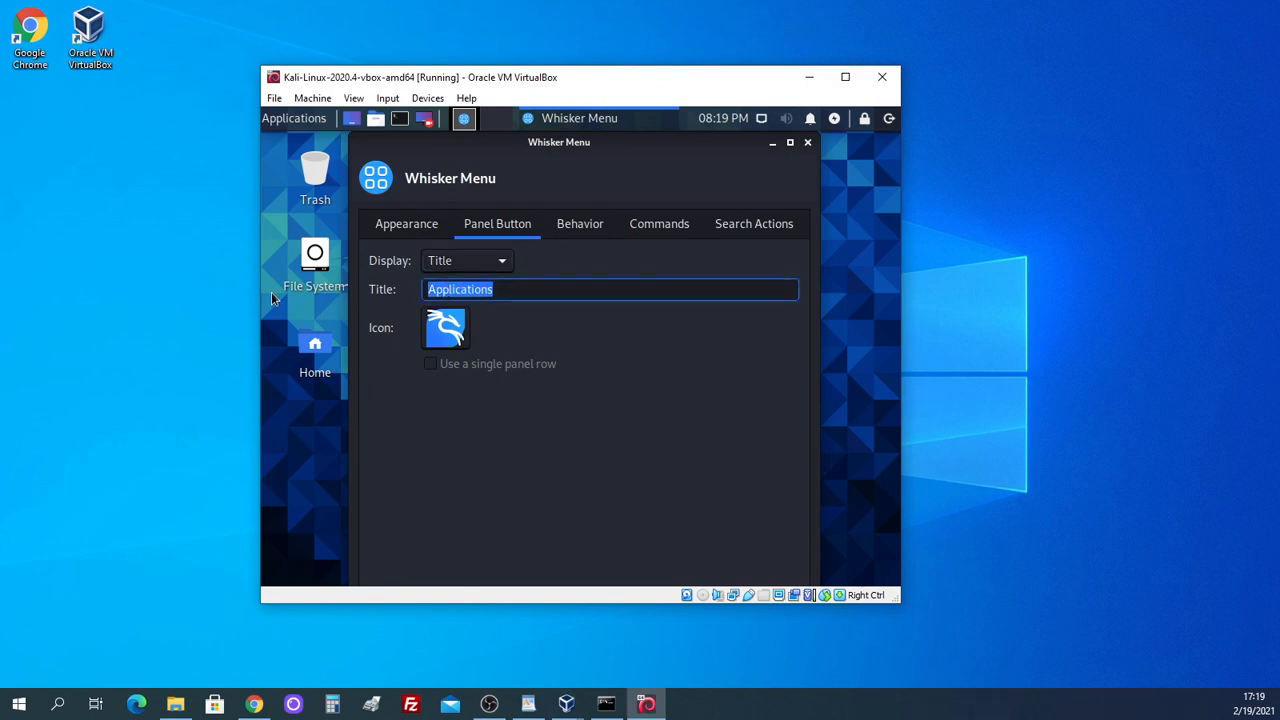
{"action": "key", "text": "BackSpace"}
{"action": "type", "text": "Me"}
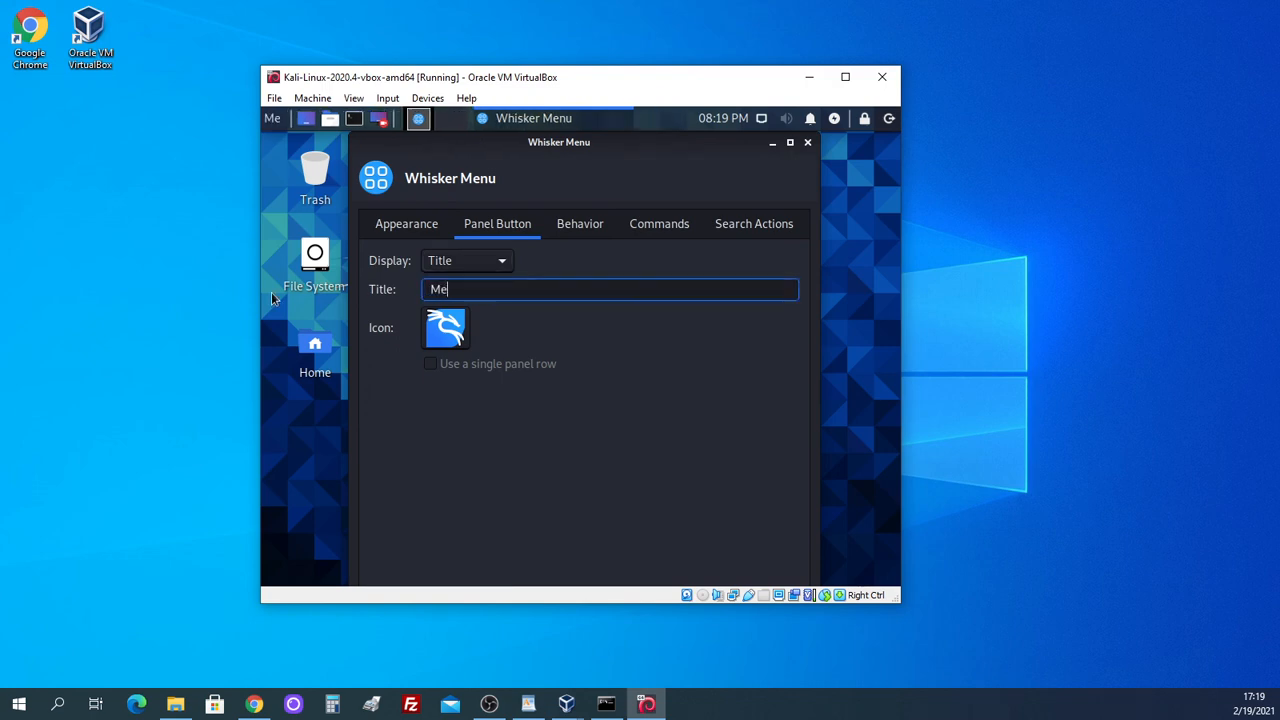
{"action": "type", "text": "nu"}
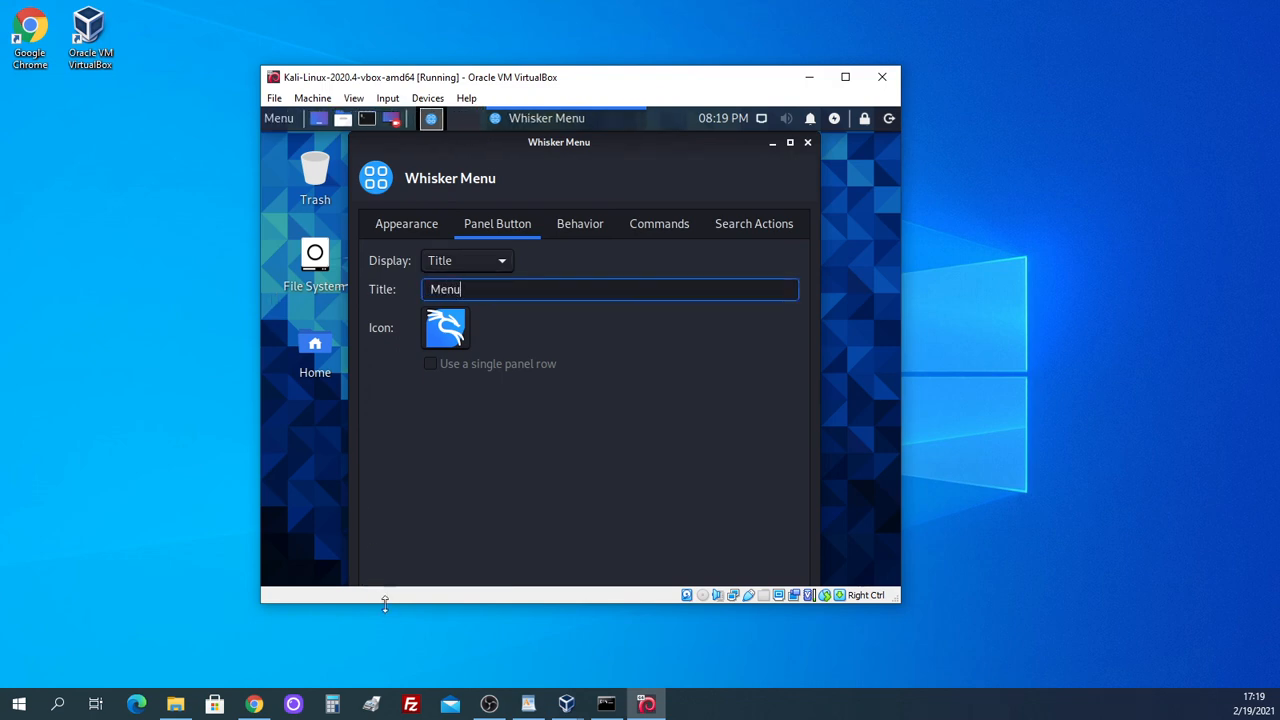
Make the virtual machine window taller and shift it slightly upward, closing the Whisker Menu properties.
{"action": "left_click_drag", "start_coordinate": [383, 602], "coordinate": [382, 671]}
{"action": "left_click", "coordinate": [788, 607]}
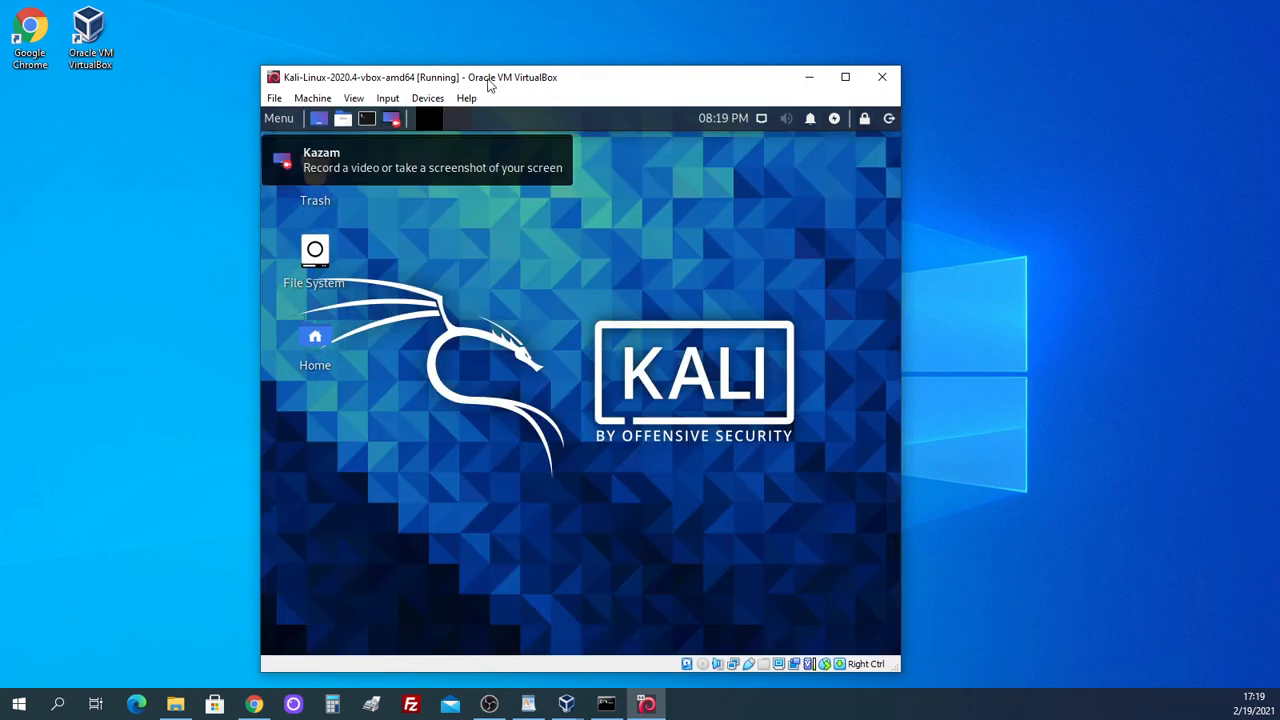
{"action": "left_click_drag", "start_coordinate": [486, 80], "coordinate": [488, 60]}
Look through the Kali applications menu categories, including Database Assessment and Reverse Engineering, and dismiss the menu.
{"action": "left_click", "coordinate": [282, 108]}
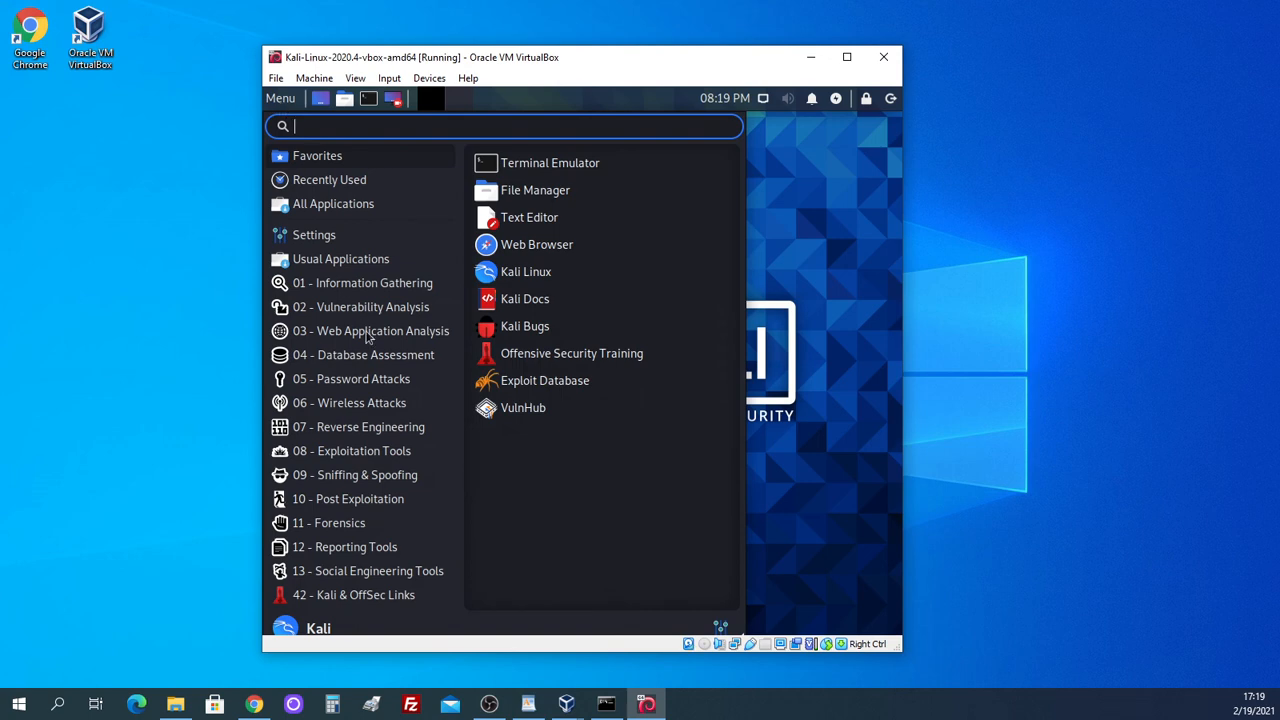
{"action": "left_click", "coordinate": [376, 364]}
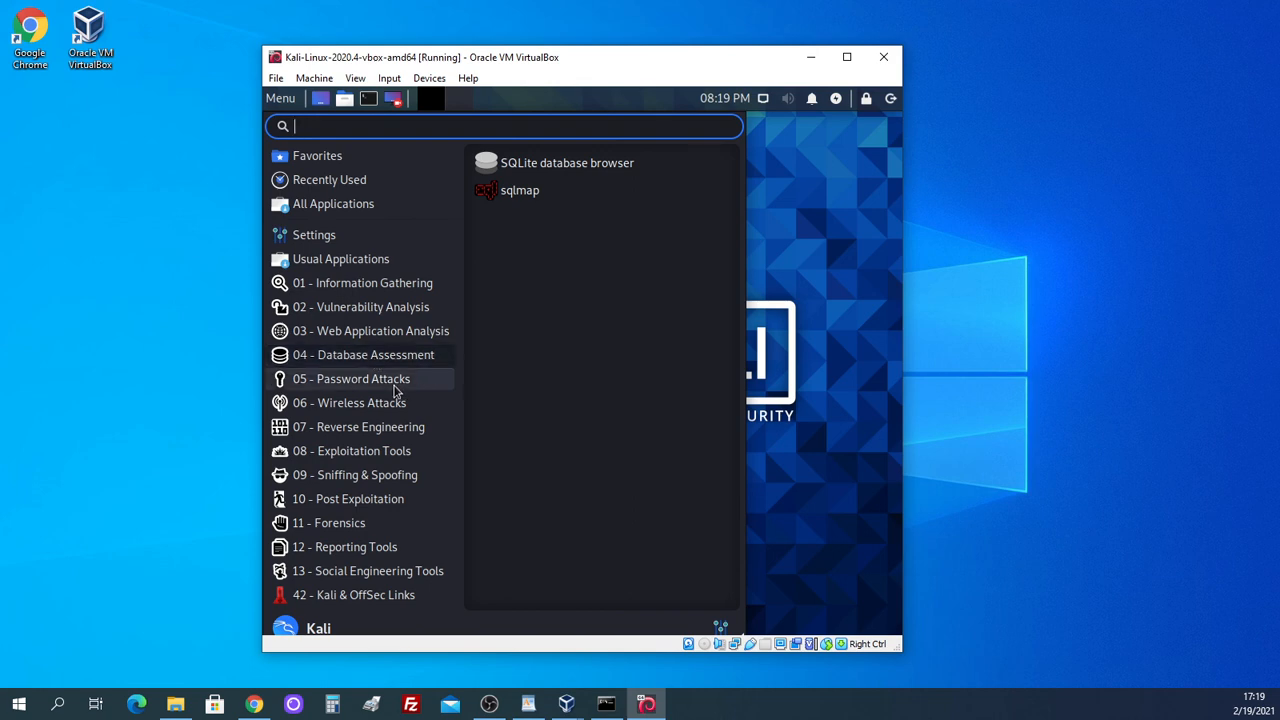
{"action": "mouse_move", "coordinate": [356, 458]}
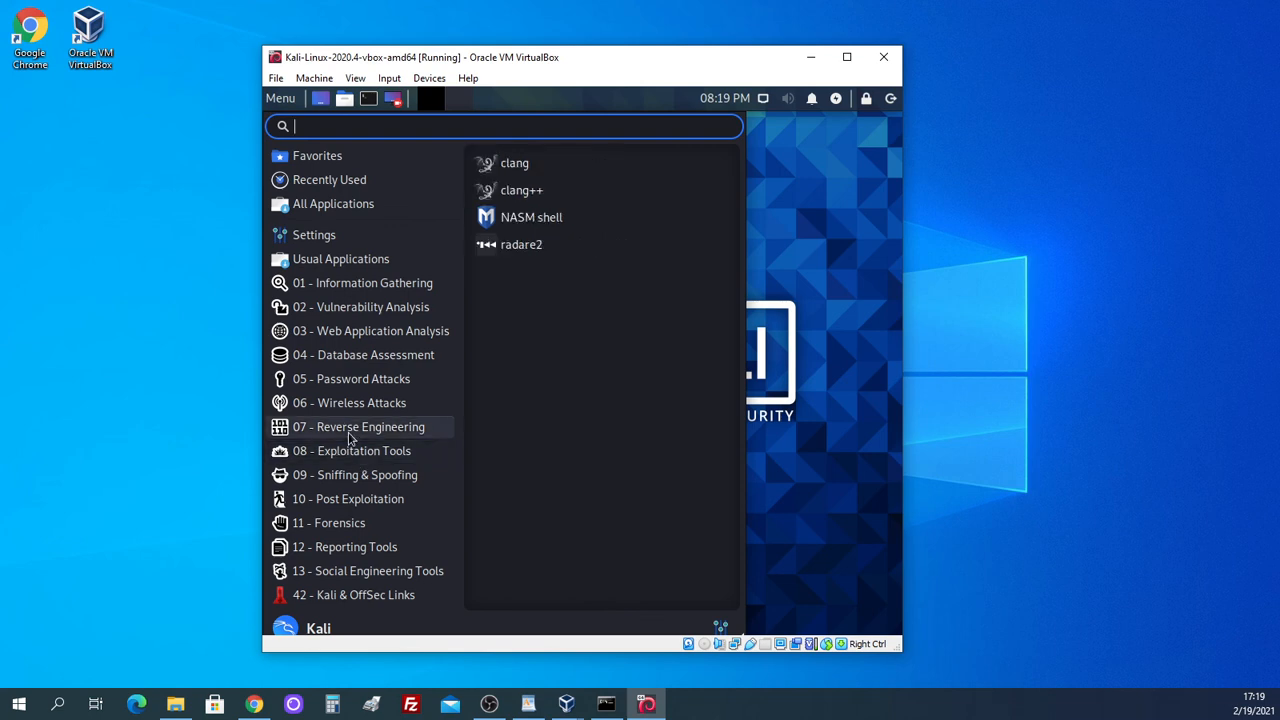
{"action": "left_click", "coordinate": [826, 246]}
{"action": "key", "text": "alt+Tab"}
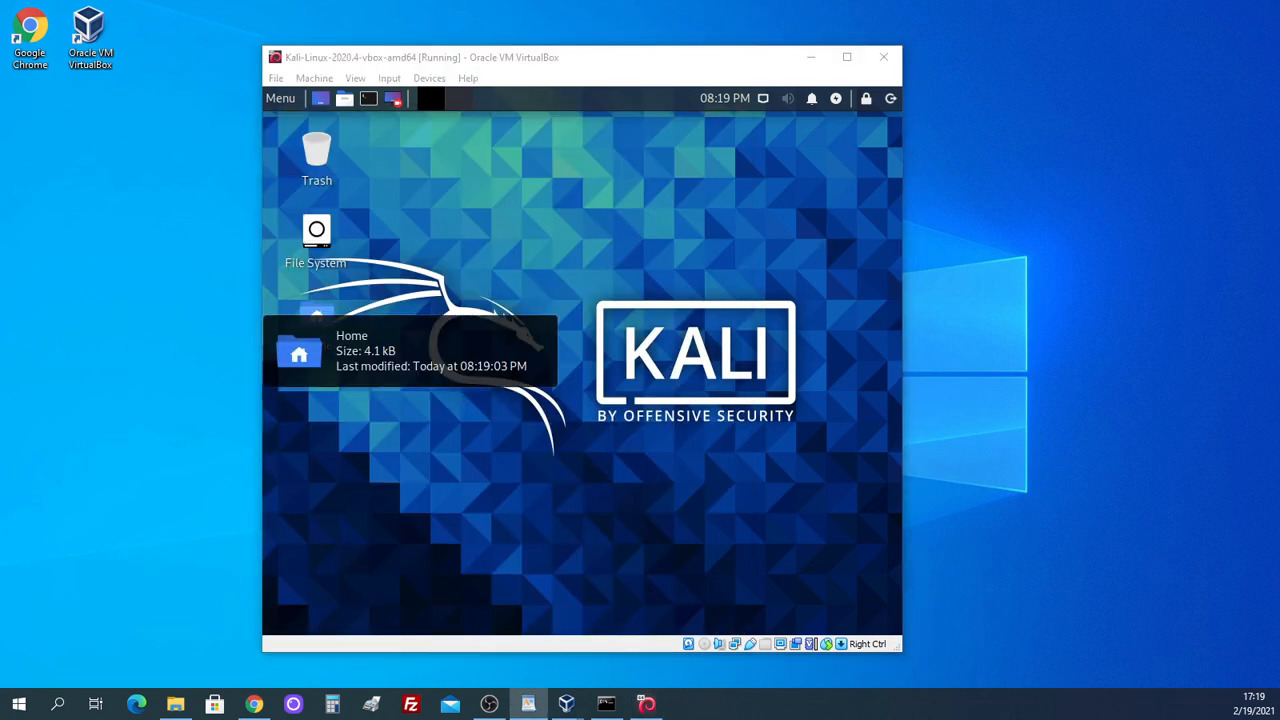